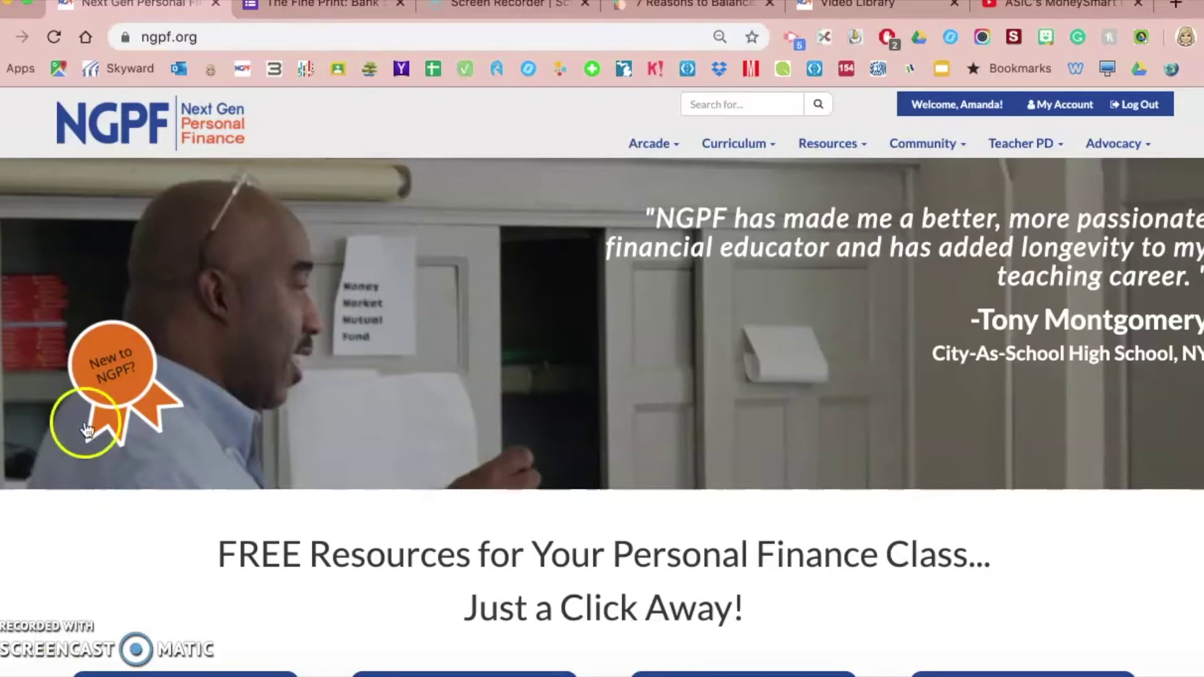
Switch from the NGPF site to the 'The Fine Print: Bank Statement' form tab
{"action": "left_click", "coordinate": [330, 8]}
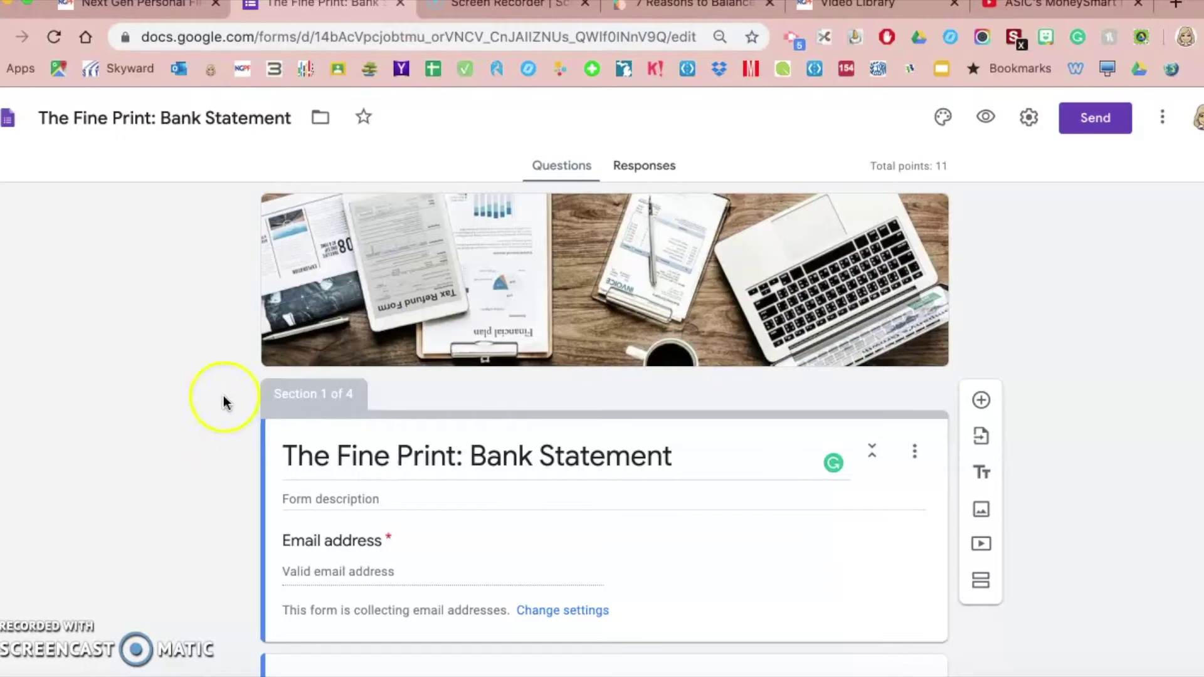
{"action": "scroll", "coordinate": [209, 463], "scroll_direction": "down", "scroll_amount": 15}
{"action": "scroll", "coordinate": [209, 462], "scroll_direction": "down", "scroll_amount": 20}
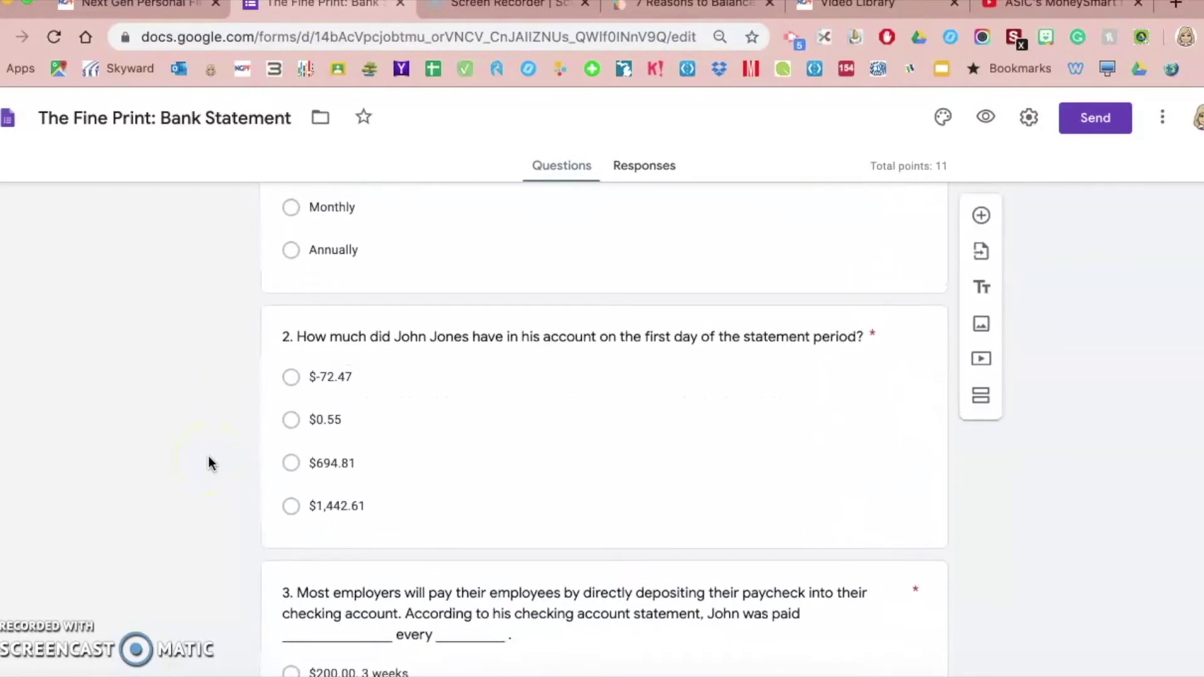
{"action": "scroll", "coordinate": [210, 463], "scroll_direction": "down", "scroll_amount": 20}
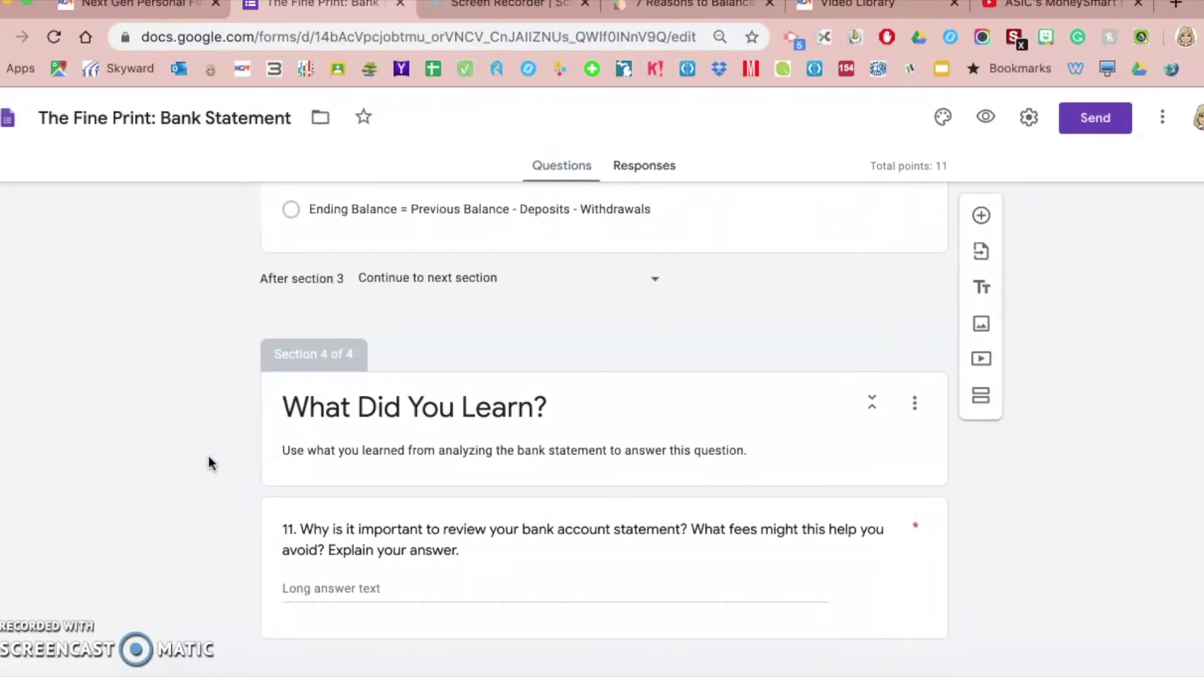
{"action": "scroll", "coordinate": [209, 463], "scroll_direction": "up", "scroll_amount": 20}
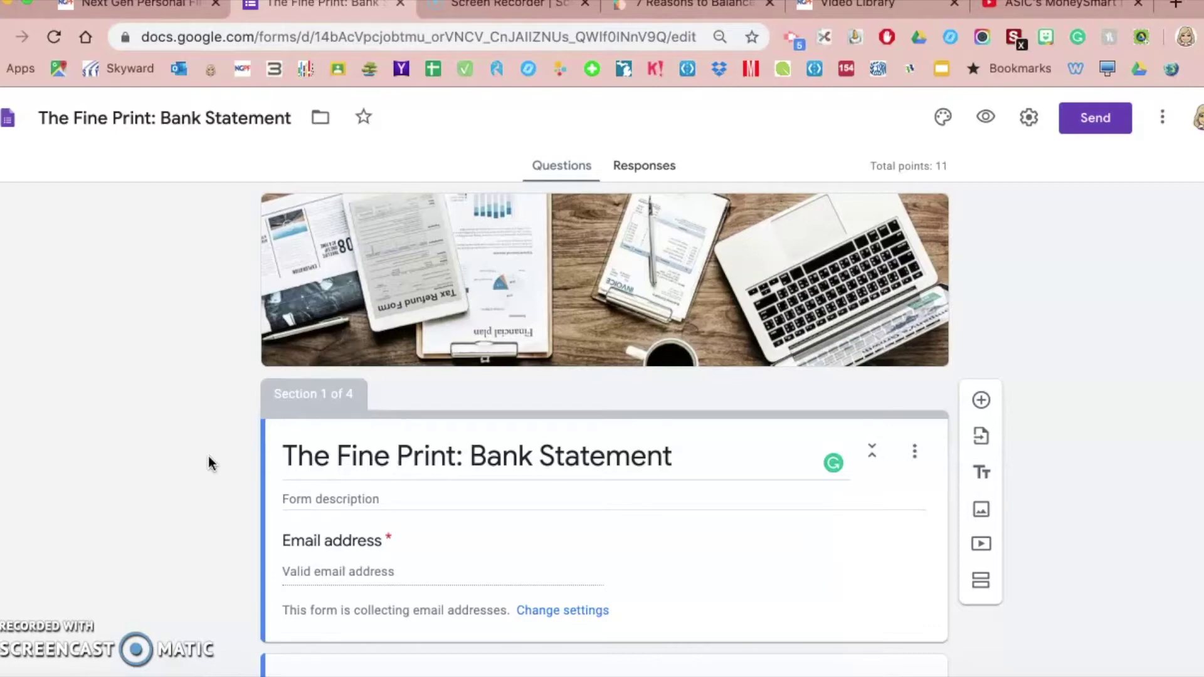
{"action": "scroll", "coordinate": [209, 465], "scroll_direction": "down", "scroll_amount": 20}
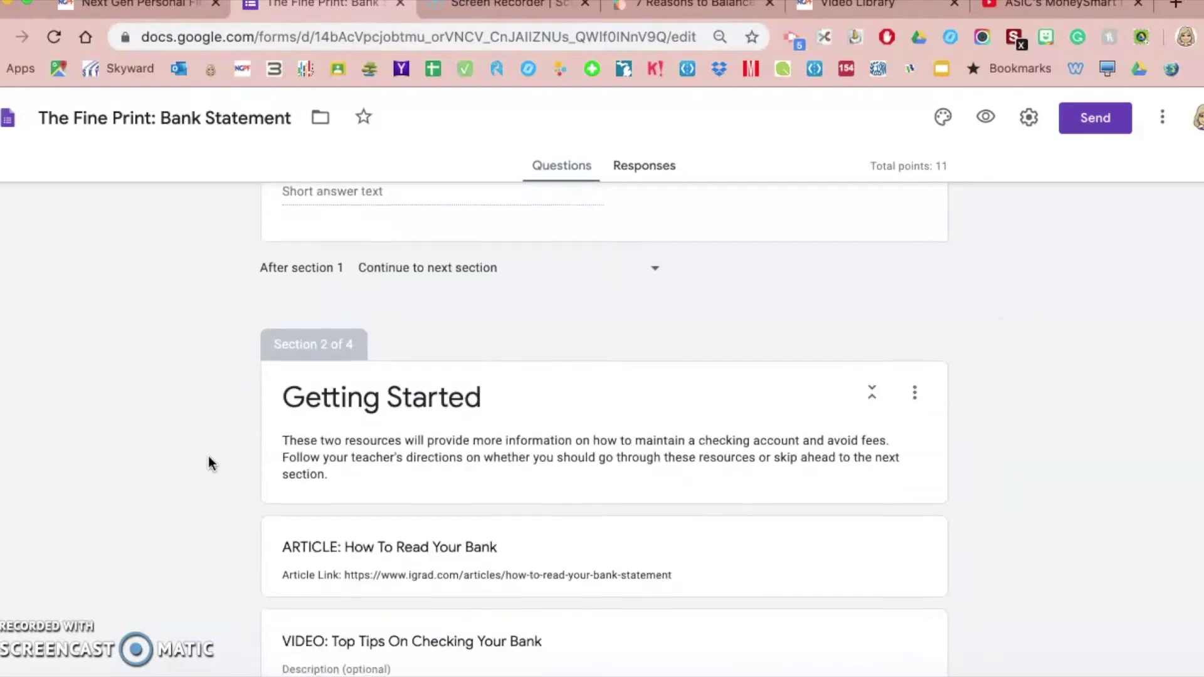
{"action": "scroll", "coordinate": [209, 464], "scroll_direction": "down", "scroll_amount": 18}
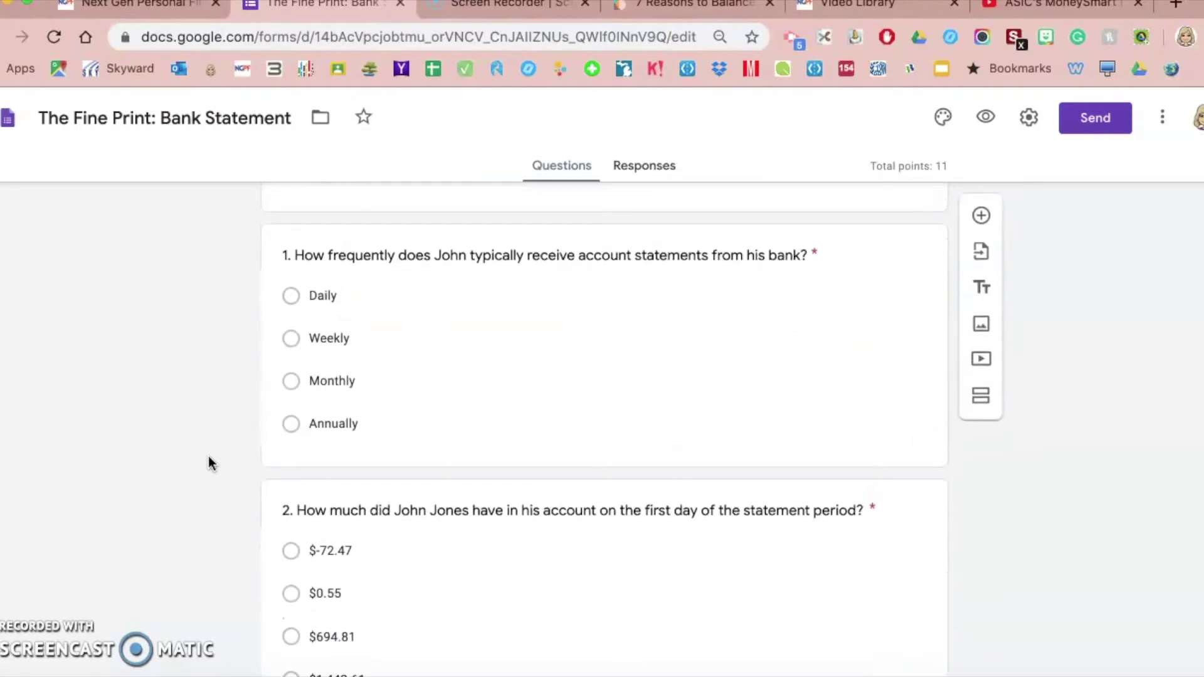
{"action": "scroll", "coordinate": [209, 464], "scroll_direction": "up", "scroll_amount": 1}
Open question 1's answer key, with Monthly as the correct answer, and start adding answer feedback
{"action": "left_click", "coordinate": [533, 366]}
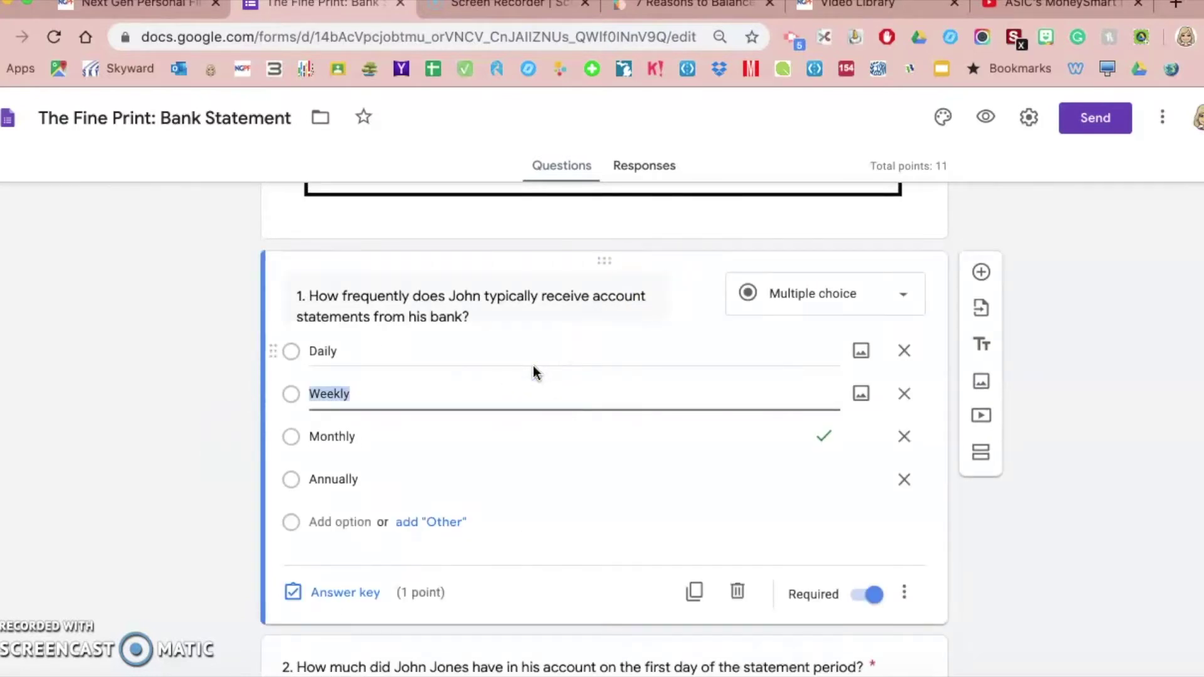
{"action": "left_click", "coordinate": [333, 594]}
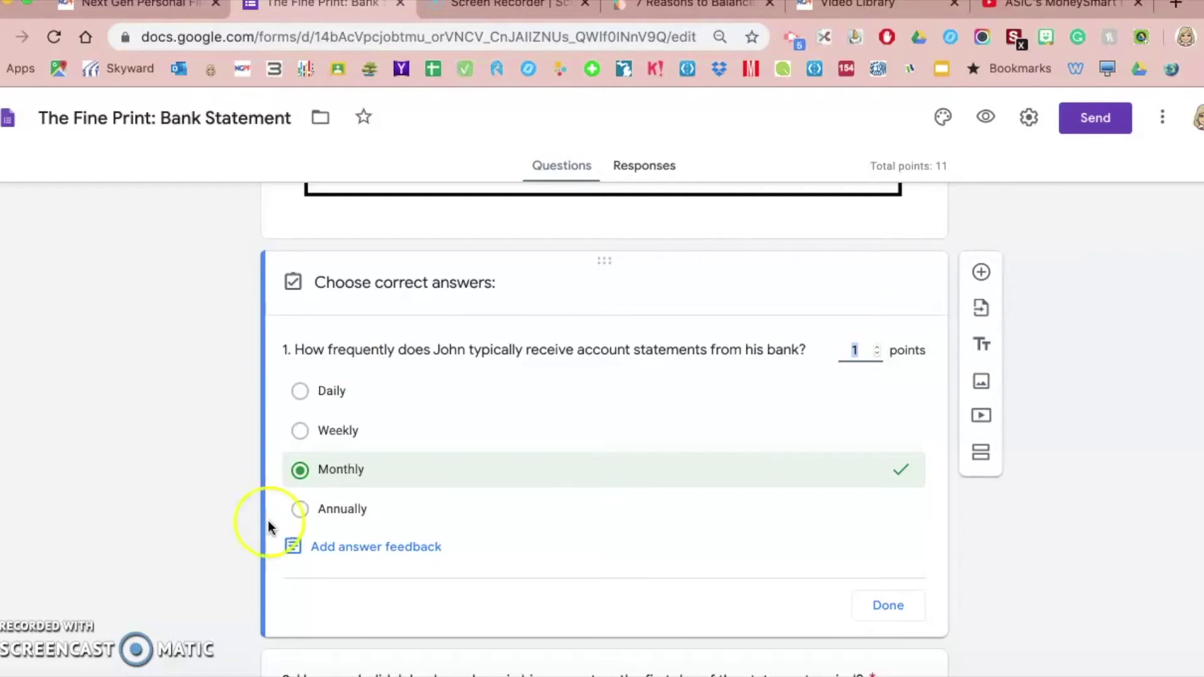
{"action": "left_click", "coordinate": [360, 551]}
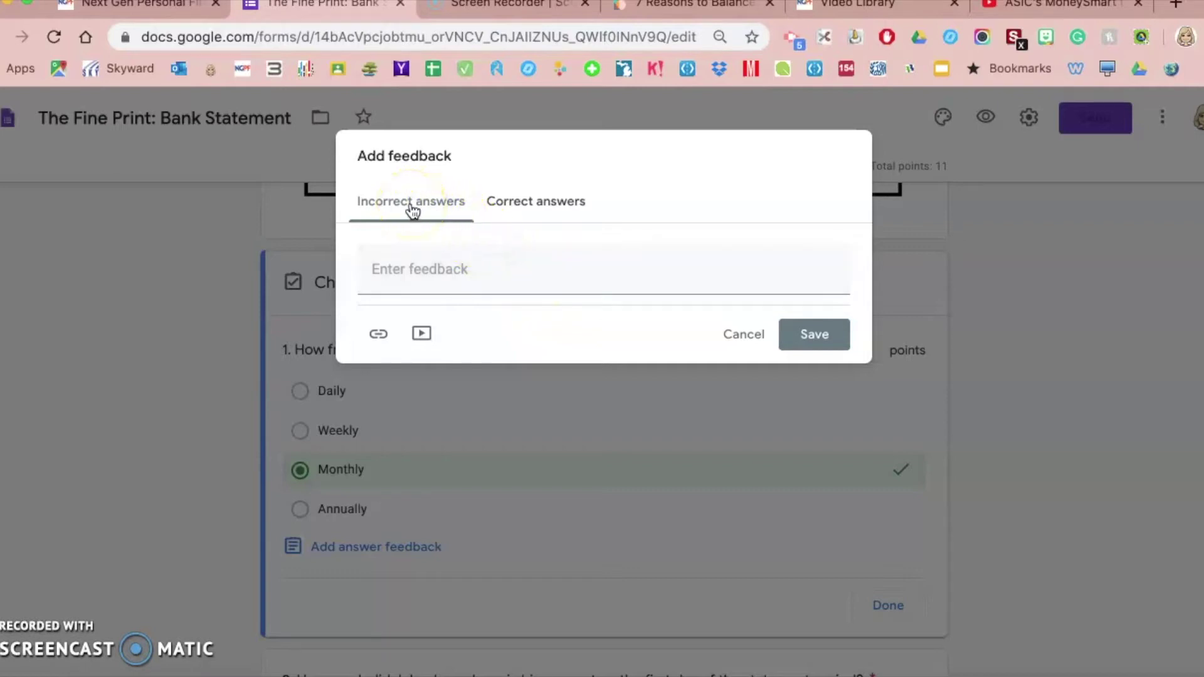
{"action": "left_click", "coordinate": [568, 209]}
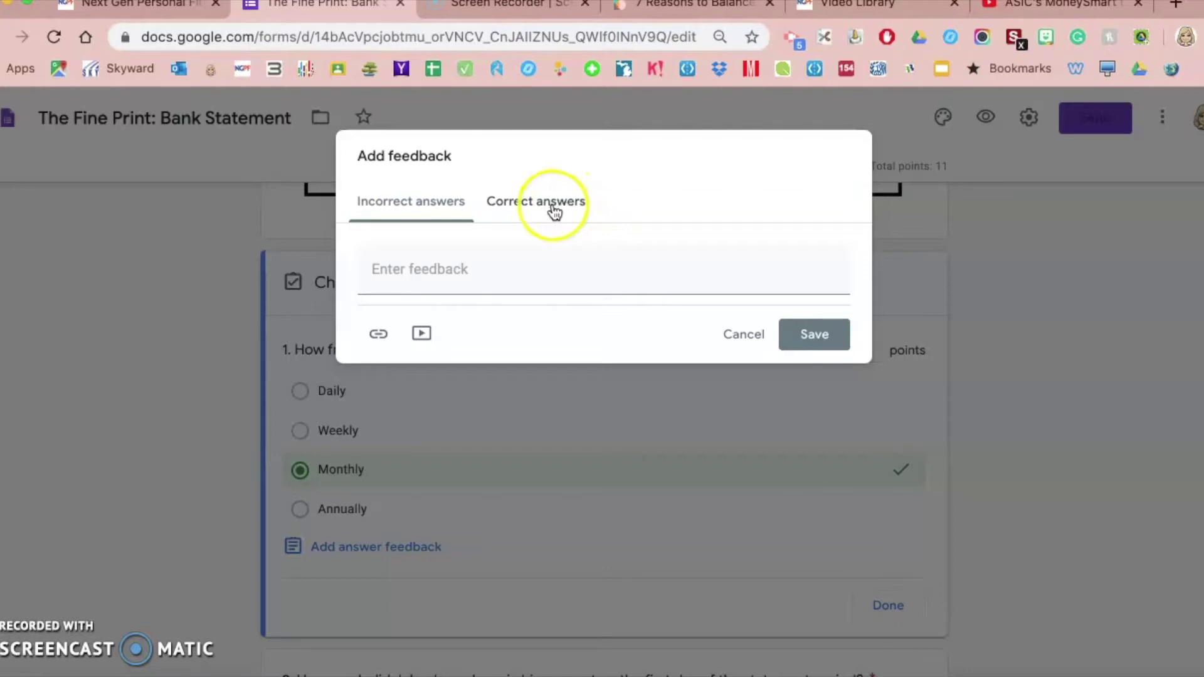
Enter 'Way to go!' as question 1's correct-answer feedback
{"action": "left_click", "coordinate": [559, 209]}
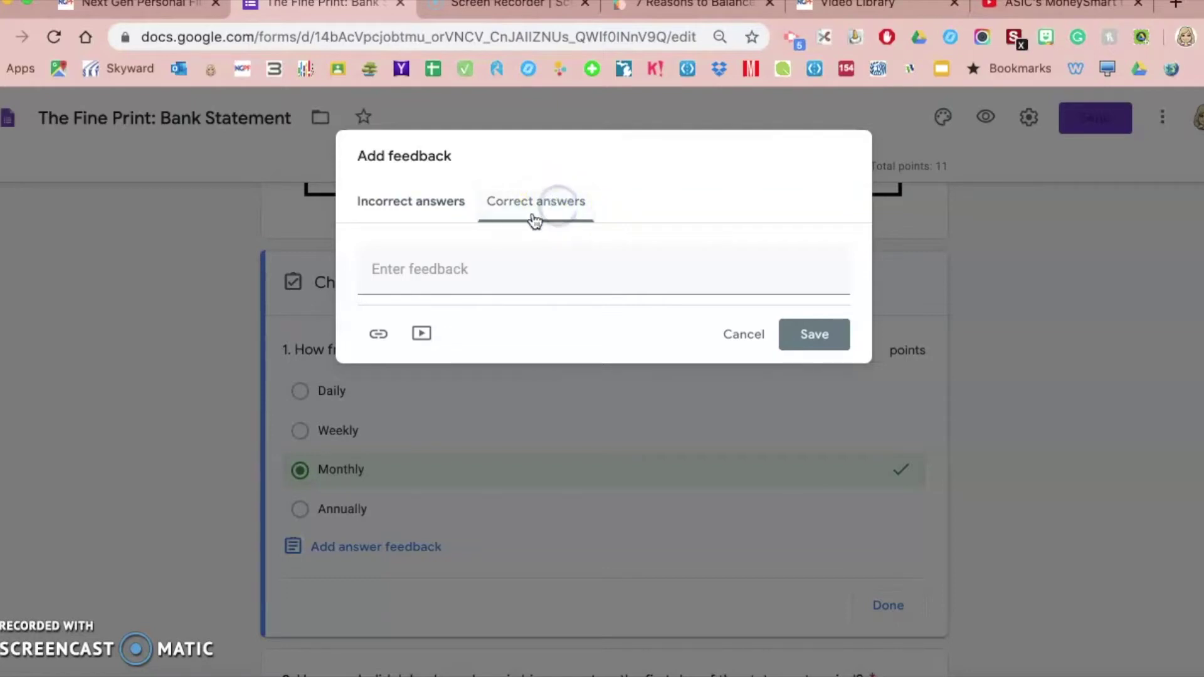
{"action": "left_click", "coordinate": [432, 259]}
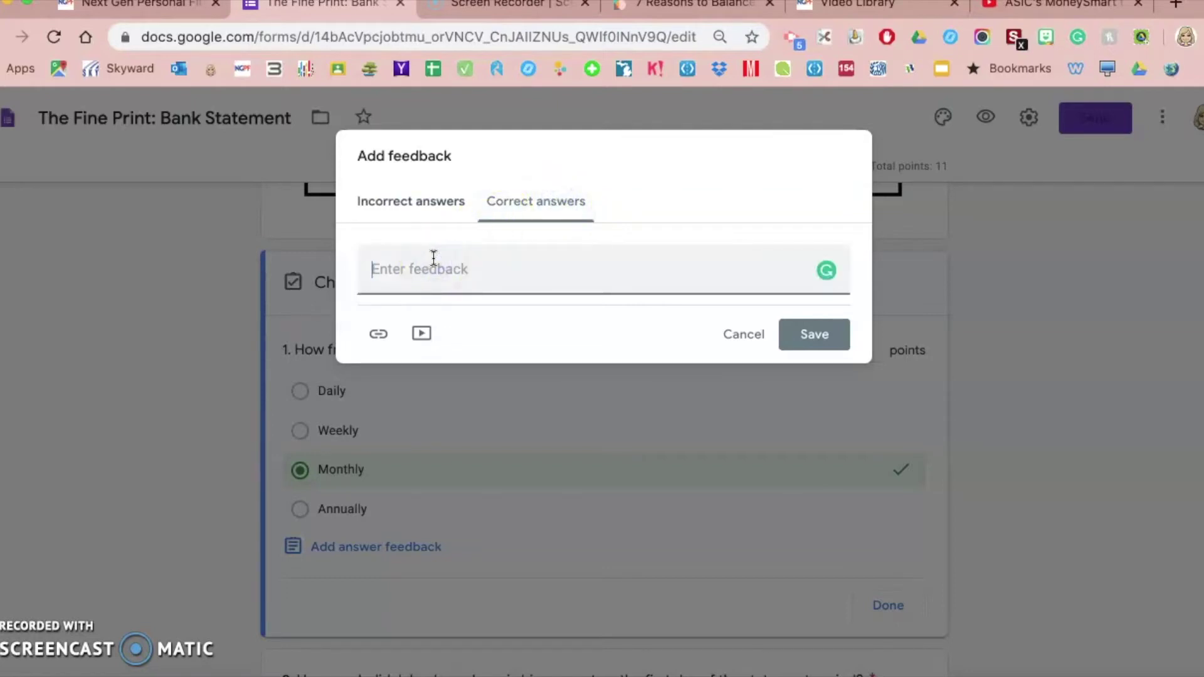
{"action": "type", "text": "Way to go!"}
Write an incorrect-answer note about reading your bank statement that says to check out this video, then copy the MoneySmart video URL
{"action": "left_click", "coordinate": [406, 207]}
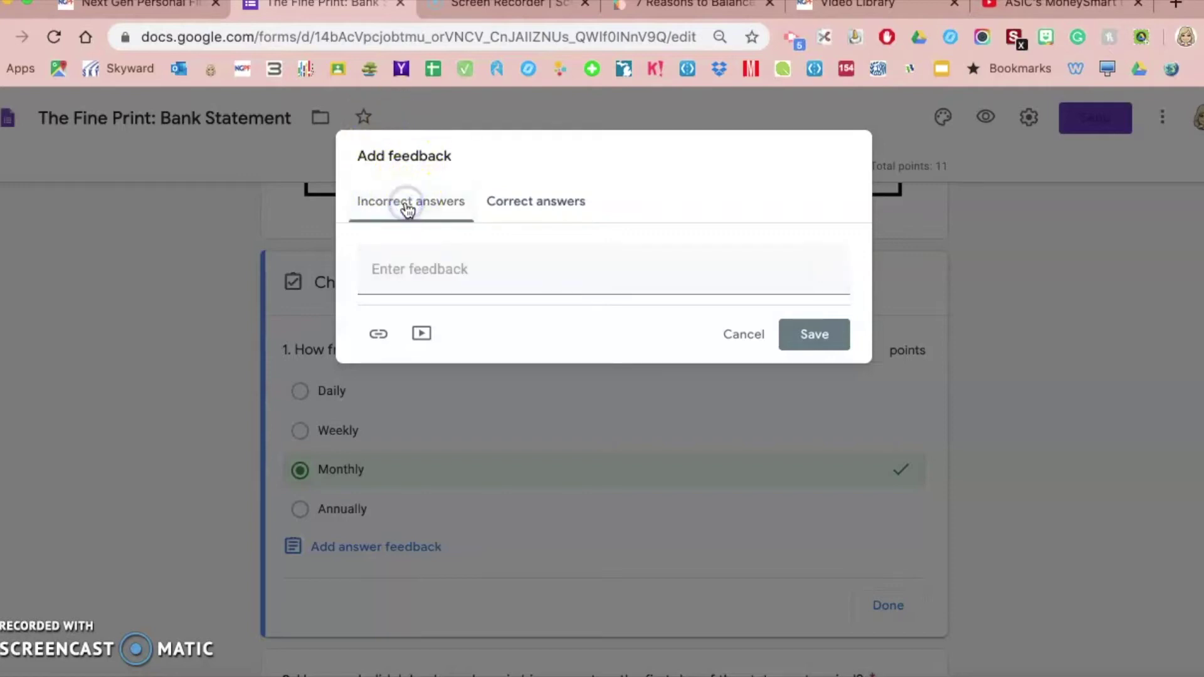
{"action": "left_click", "coordinate": [398, 267]}
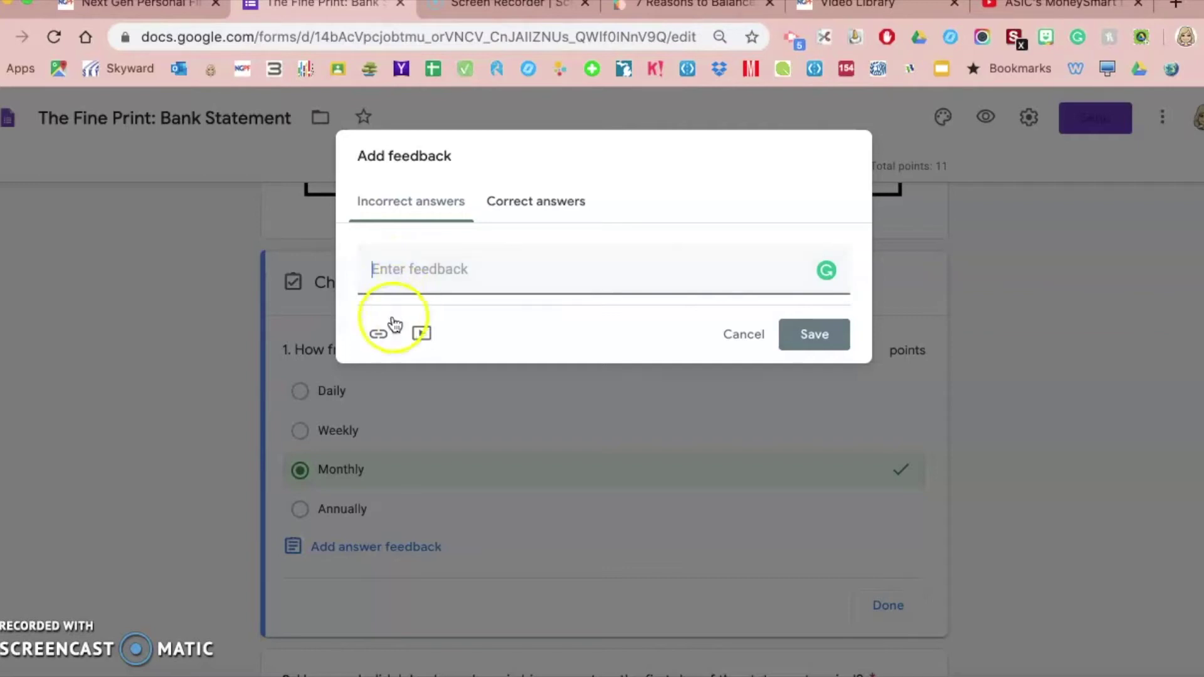
{"action": "left_click", "coordinate": [430, 336]}
{"action": "left_click", "coordinate": [431, 333]}
{"action": "left_click", "coordinate": [441, 272]}
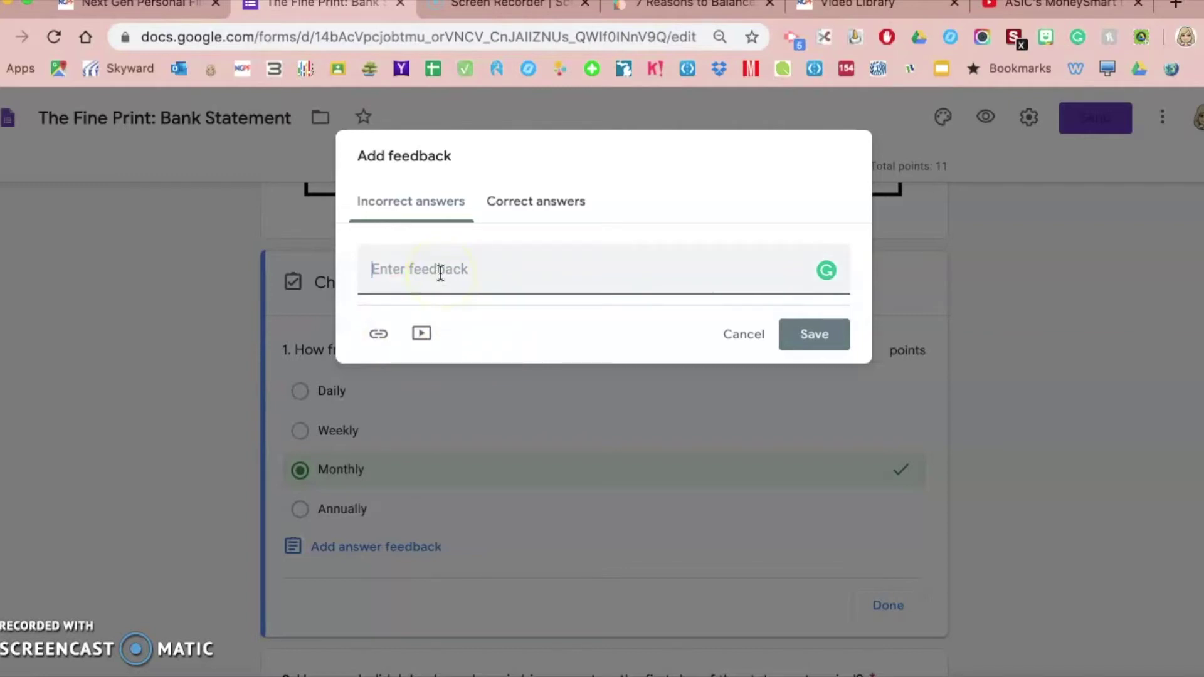
{"action": "type", "text": "For more information on how to corre"}
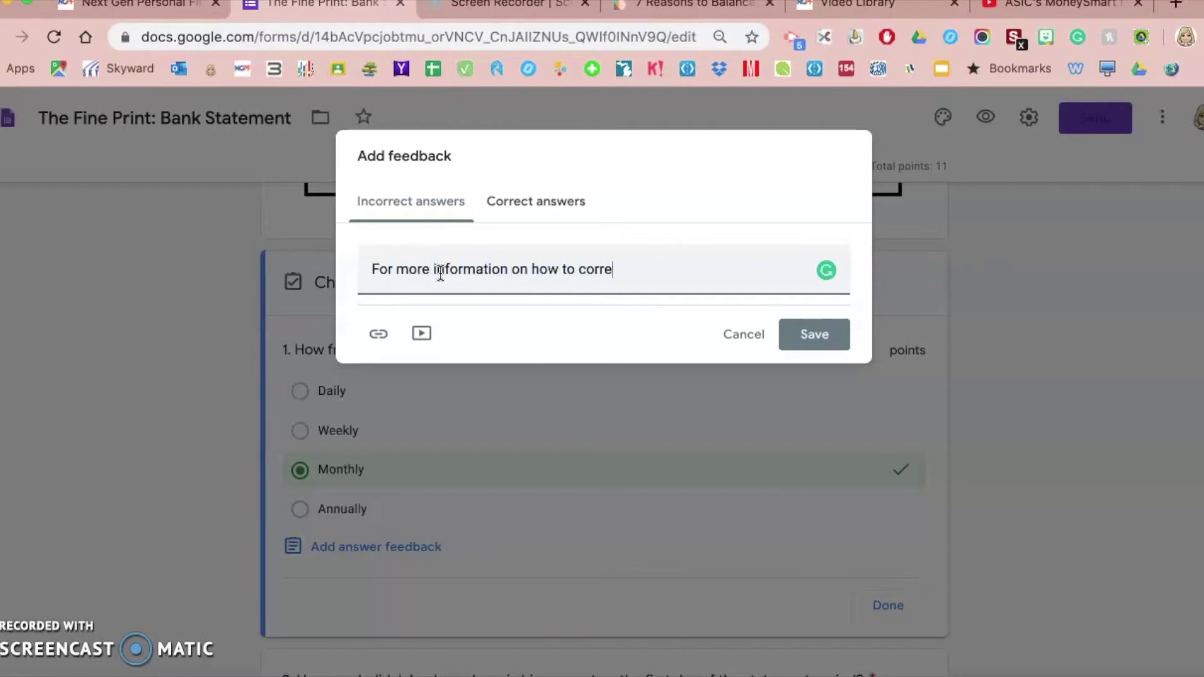
{"action": "key", "text": "BackSpace"}
{"action": "key", "text": "BackSpace"}
{"action": "key", "text": "BackSpace"}
{"action": "key", "text": "BackSpace"}
{"action": "key", "text": "BackSpace"}
{"action": "type", "text": "read your bank statement, chec d"}
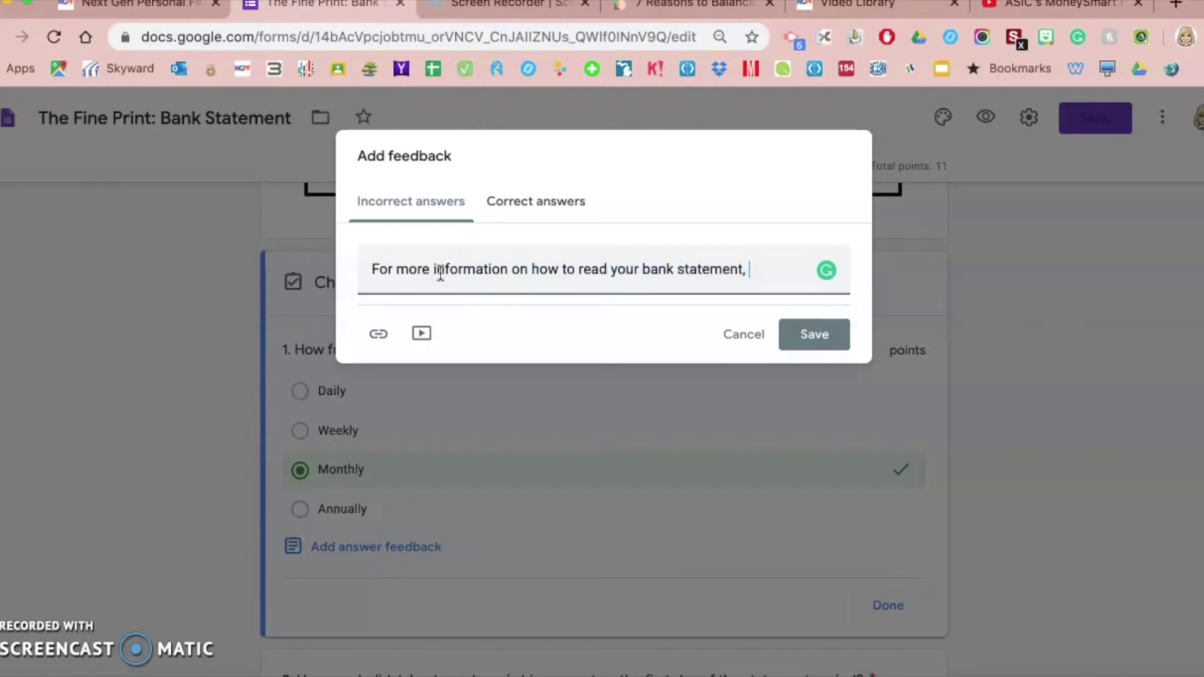
{"action": "key", "text": "BackSpace"}
{"action": "key", "text": "BackSpace"}
{"action": "type", "text": "k out this video."}
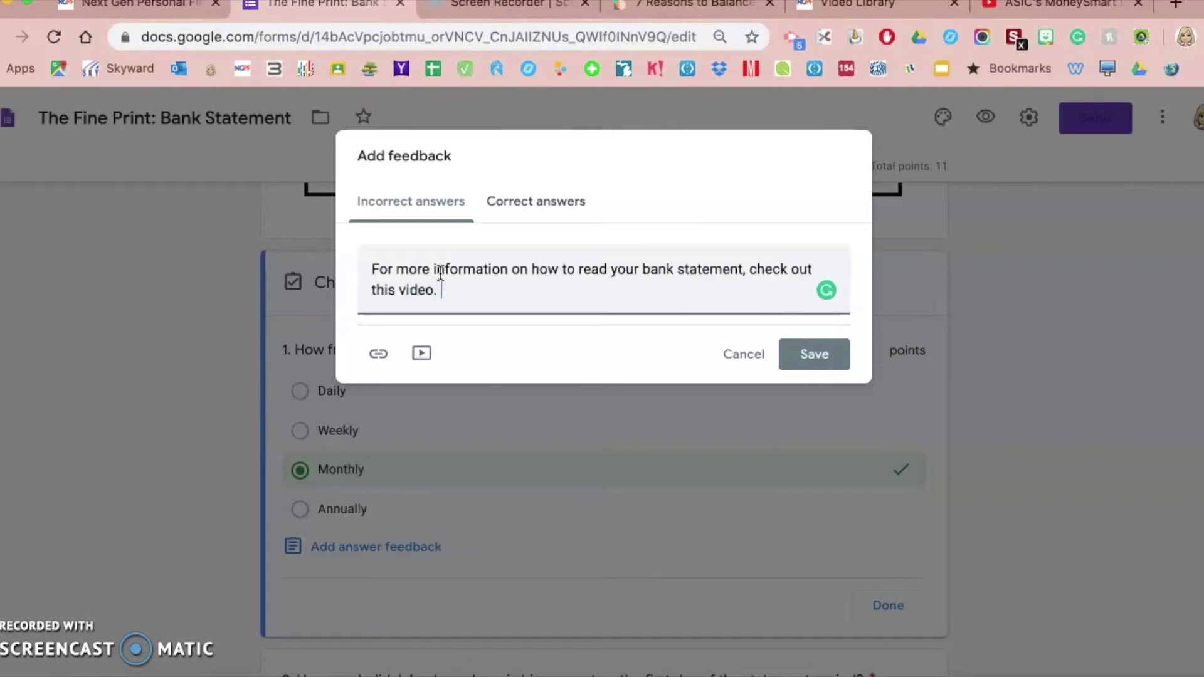
{"action": "left_click", "coordinate": [1039, 12]}
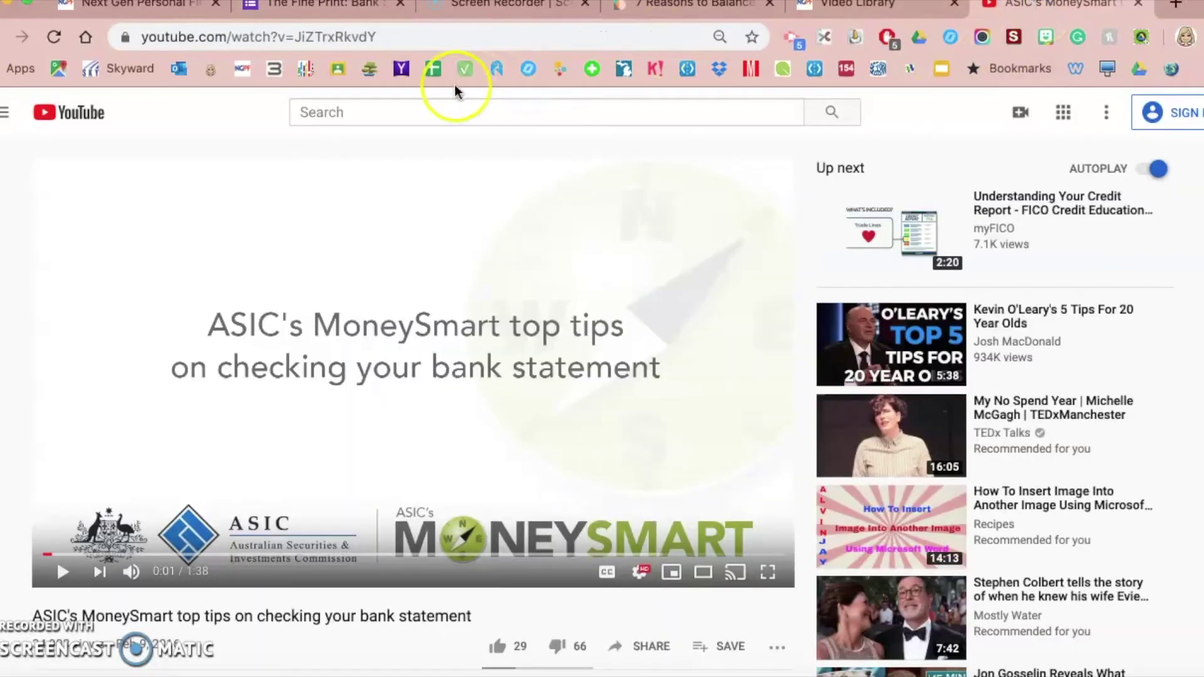
{"action": "left_click", "coordinate": [316, 37]}
{"action": "key", "text": "super+c"}
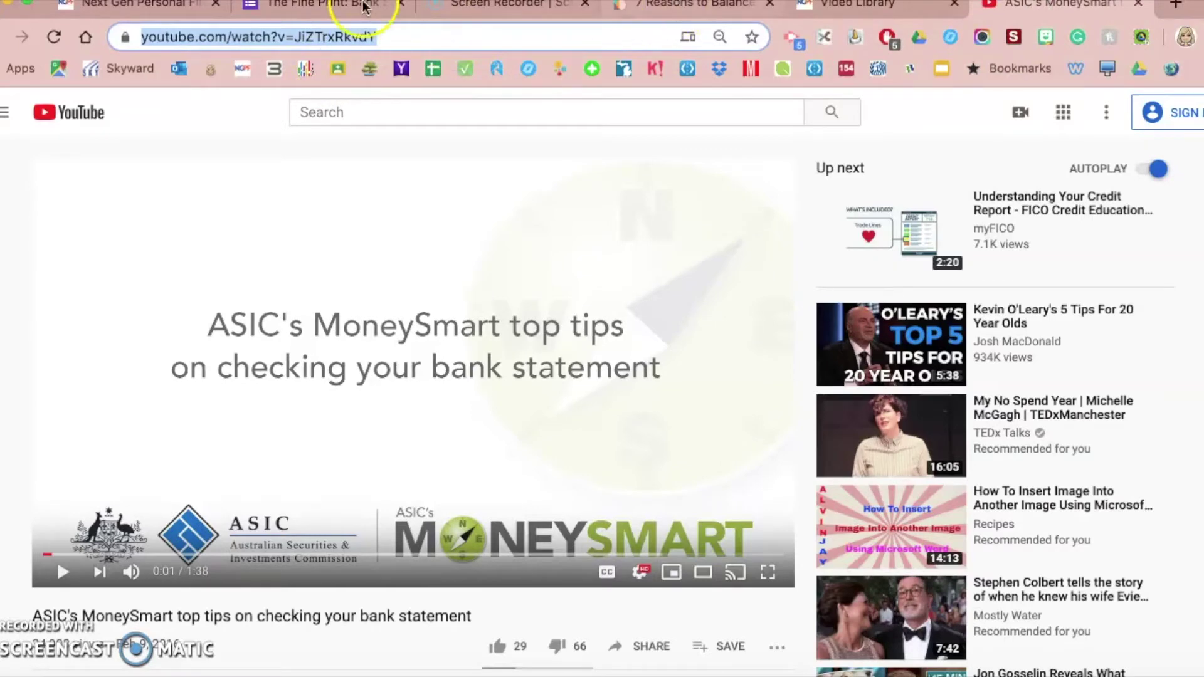
Attach the MoneySmart YouTube video by URL to question 1's incorrect-answer feedback and save it
{"action": "left_click", "coordinate": [339, 8]}
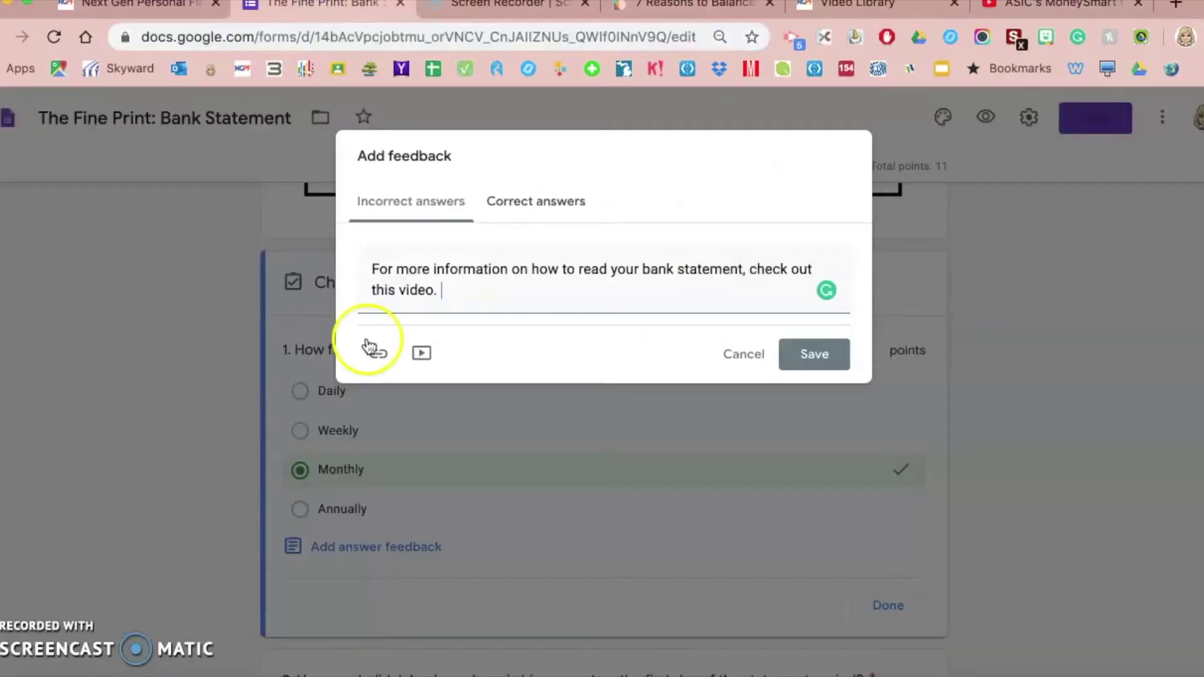
{"action": "left_click", "coordinate": [421, 355]}
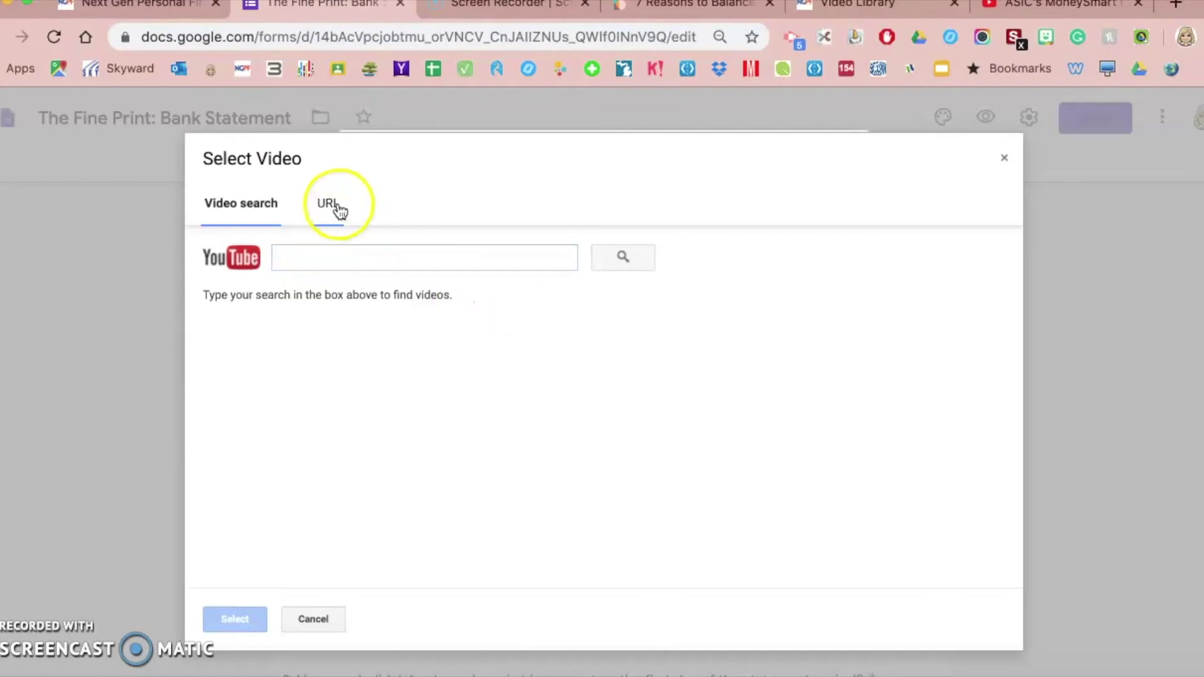
{"action": "left_click", "coordinate": [333, 206]}
{"action": "key", "text": "super+v"}
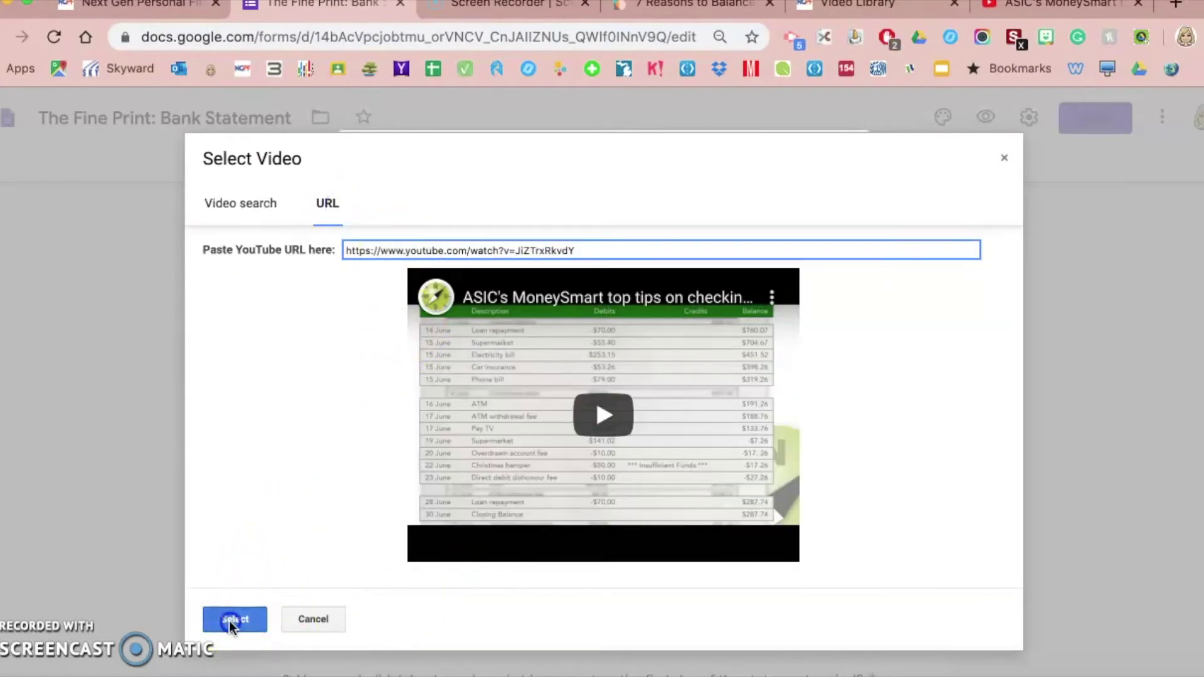
{"action": "left_click", "coordinate": [228, 621]}
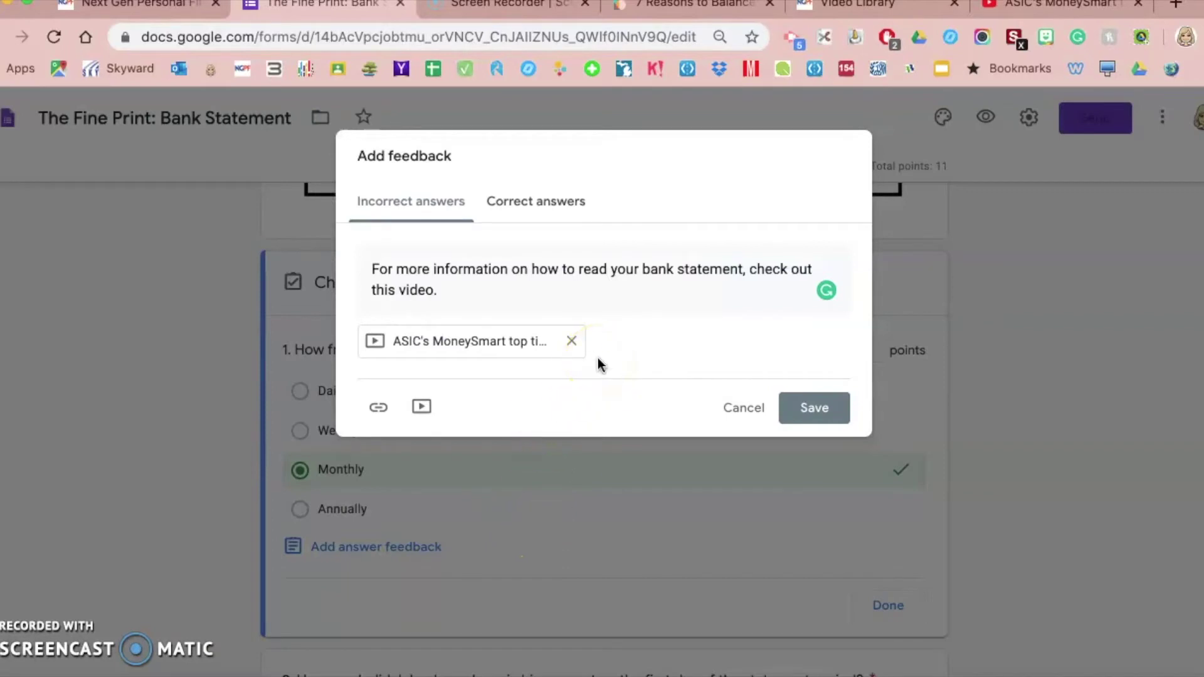
{"action": "left_click", "coordinate": [814, 408]}
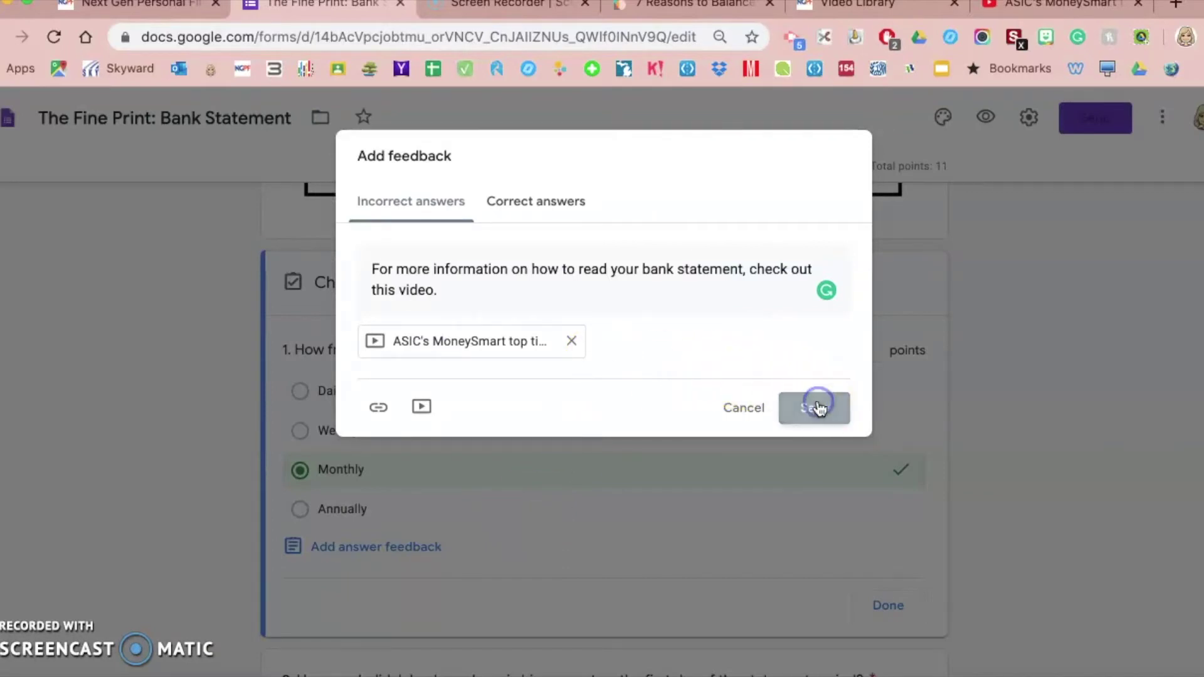
{"action": "scroll", "coordinate": [259, 438], "scroll_direction": "down", "scroll_amount": 2}
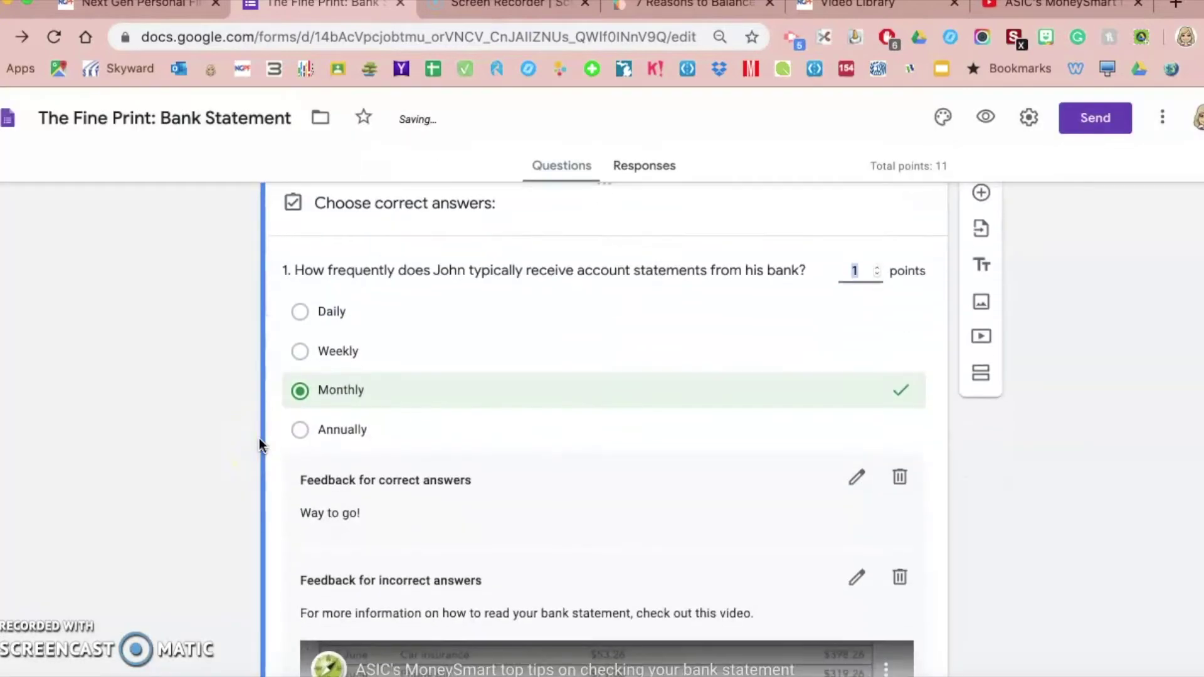
{"action": "scroll", "coordinate": [259, 438], "scroll_direction": "down", "scroll_amount": 1}
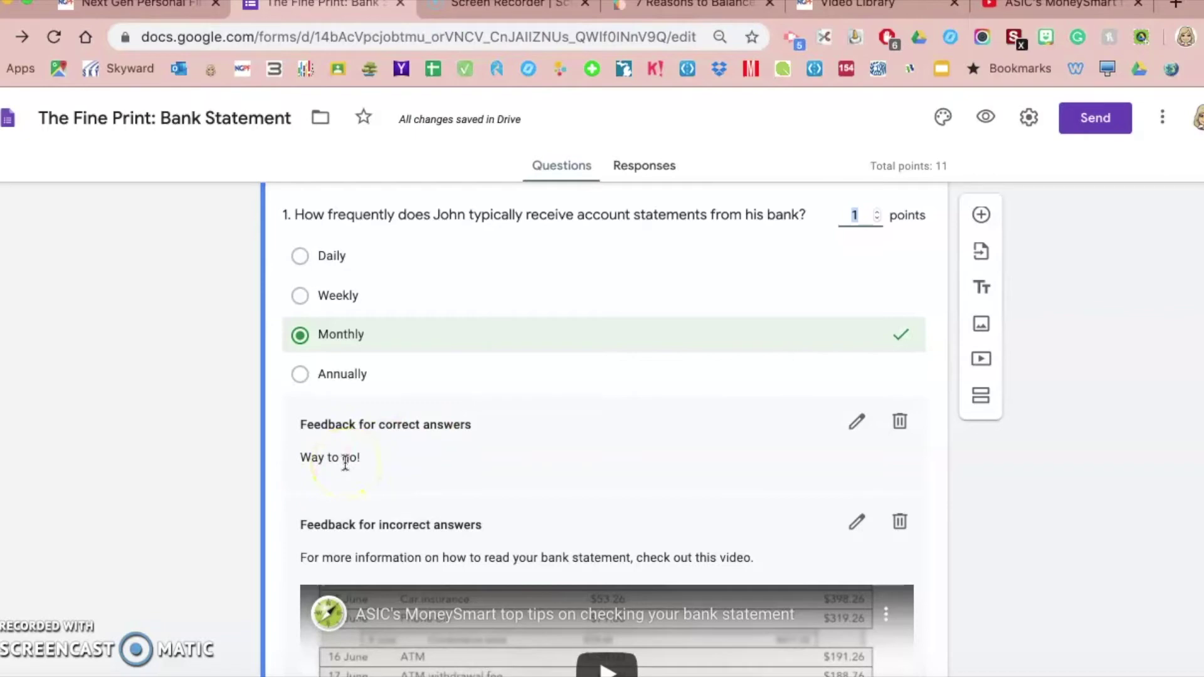
{"action": "scroll", "coordinate": [345, 461], "scroll_direction": "down", "scroll_amount": 3}
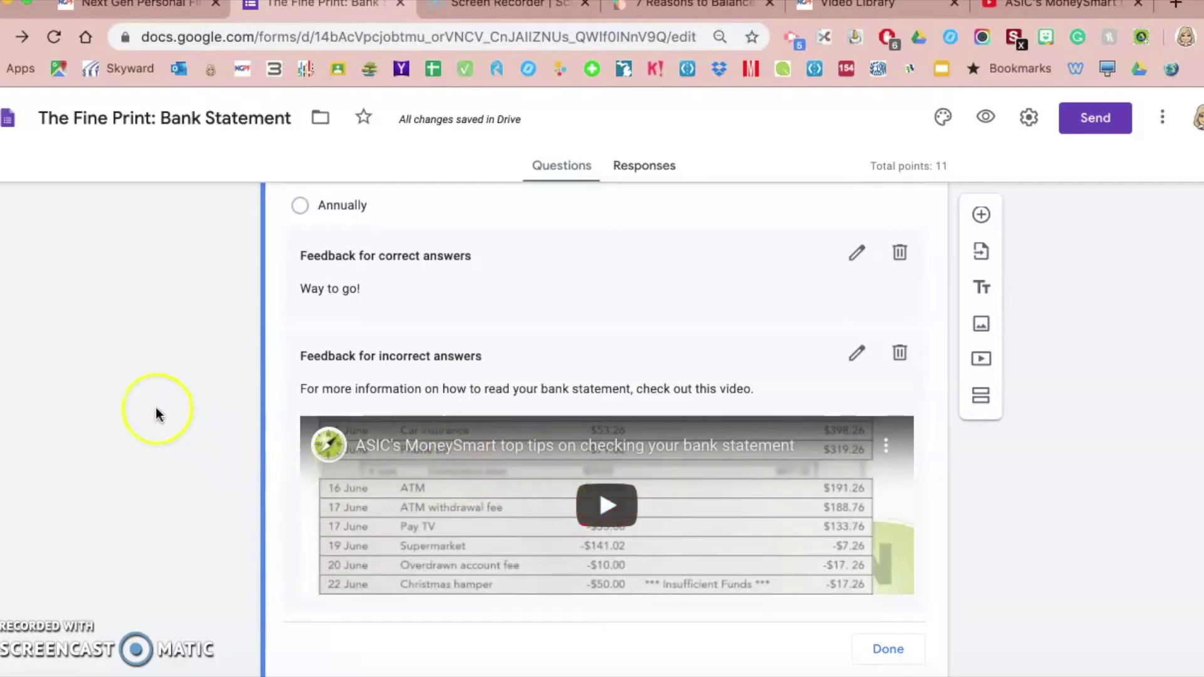
{"action": "scroll", "coordinate": [157, 414], "scroll_direction": "up", "scroll_amount": 2}
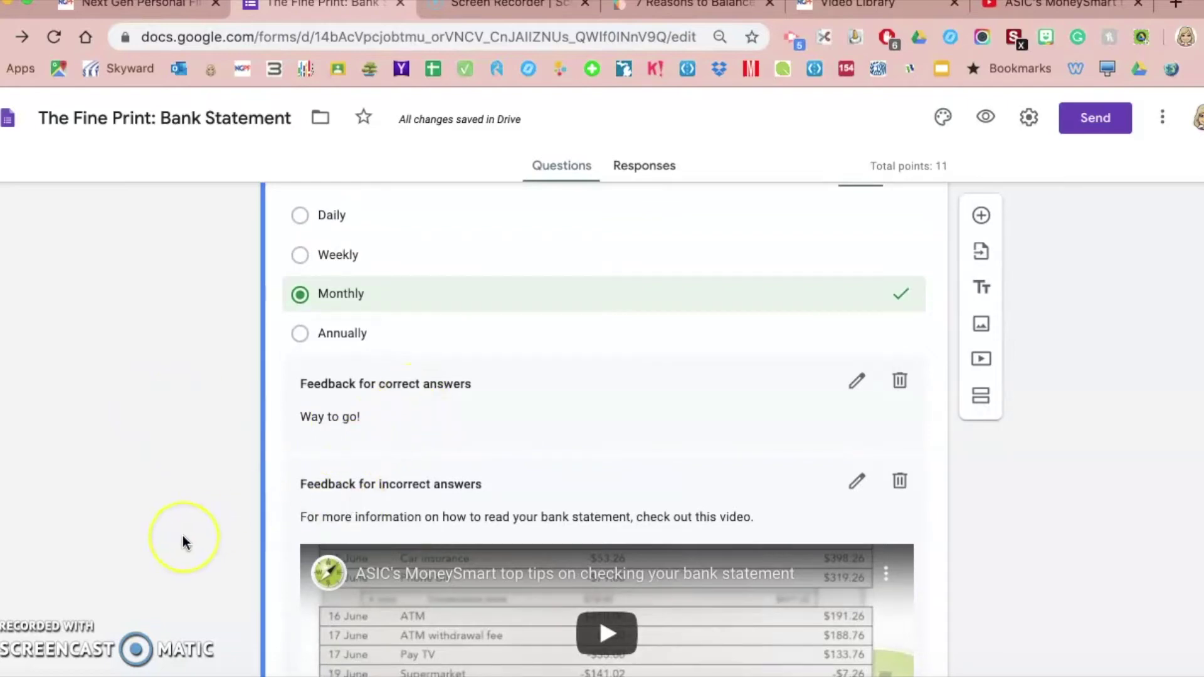
{"action": "scroll", "coordinate": [183, 545], "scroll_direction": "down", "scroll_amount": 15}
{"action": "scroll", "coordinate": [184, 541], "scroll_direction": "down", "scroll_amount": 20}
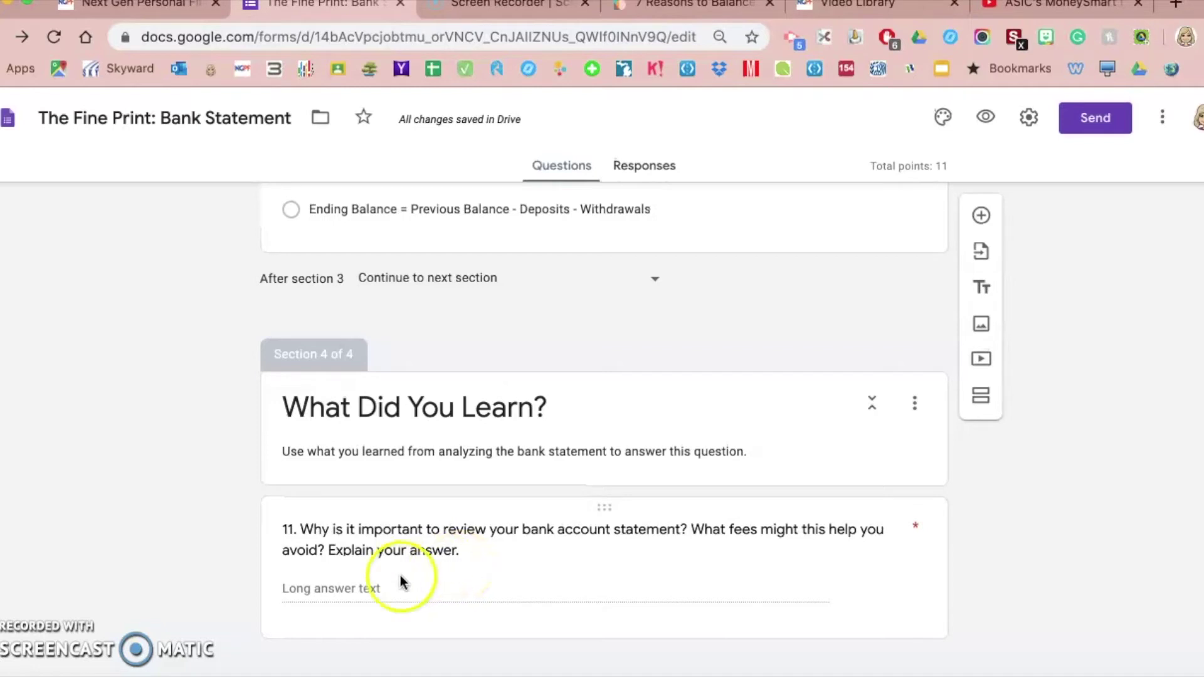
Give question 11 the feedback 'Here are 7 reasons to thoroughly check your bank statement each month:'
{"action": "left_click", "coordinate": [439, 564]}
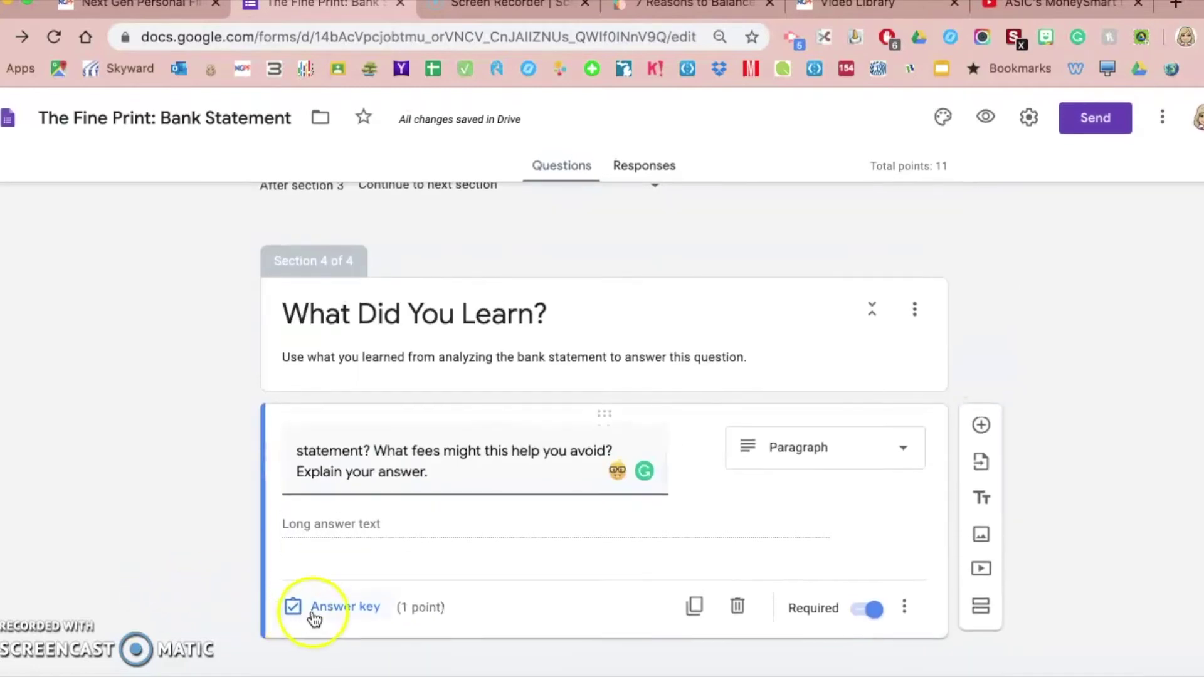
{"action": "left_click", "coordinate": [344, 601]}
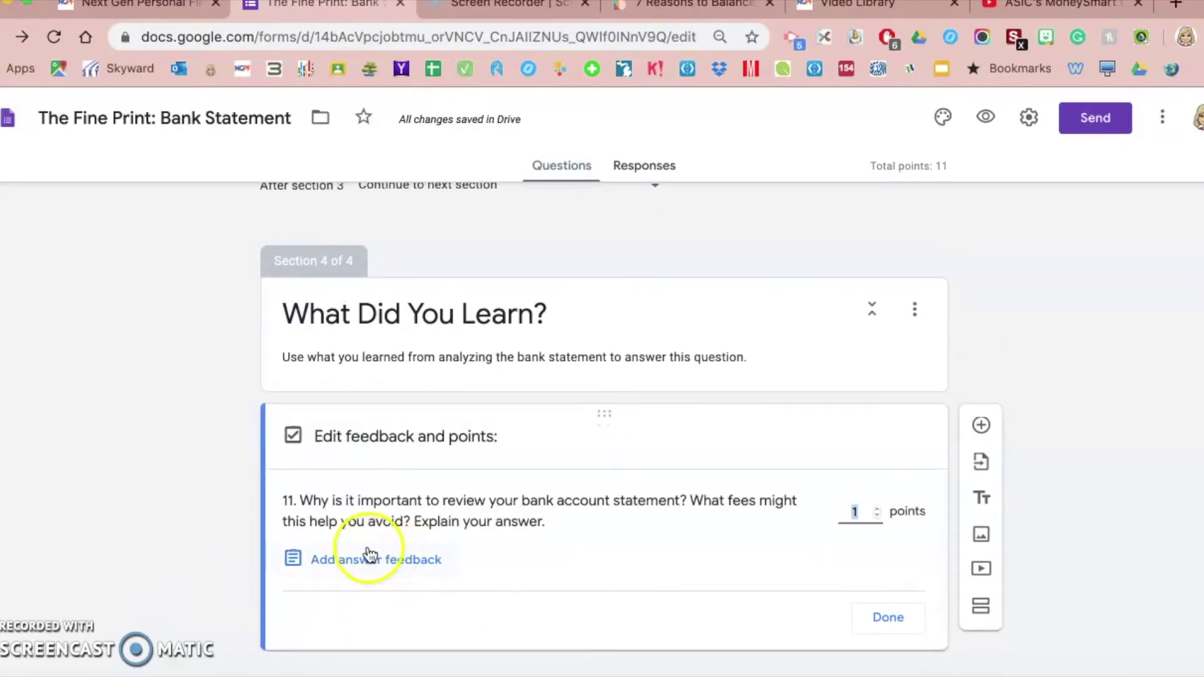
{"action": "left_click", "coordinate": [374, 567]}
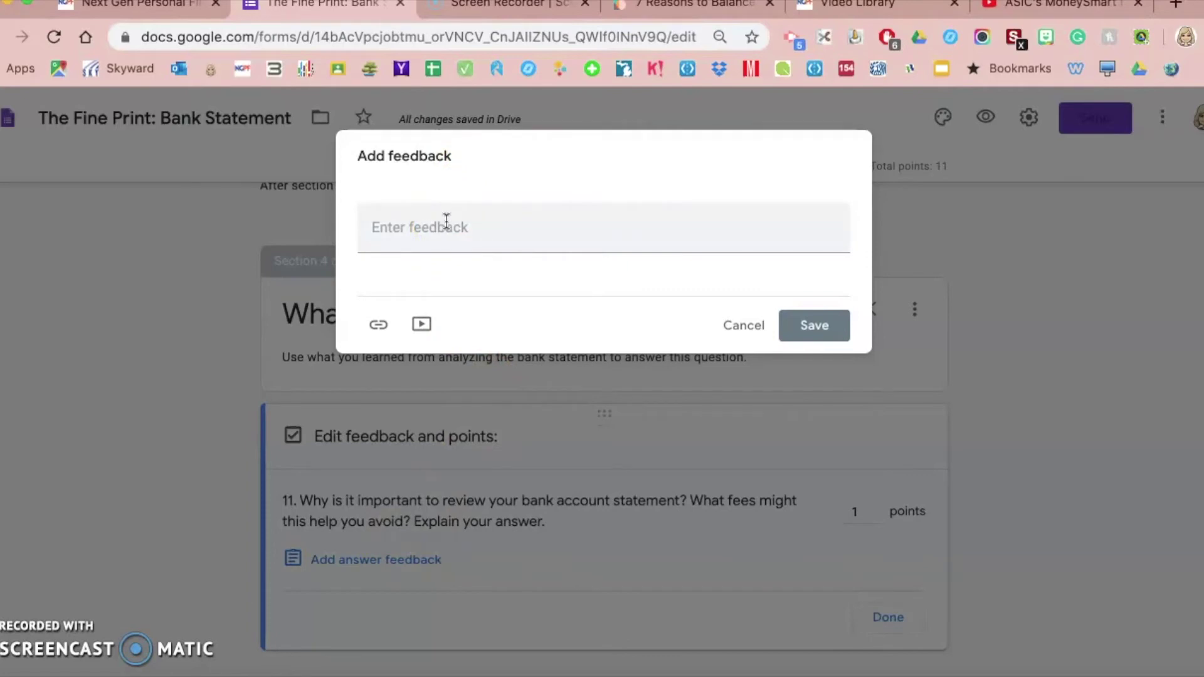
{"action": "left_click", "coordinate": [447, 220]}
{"action": "type", "text": "Here are 7 reasons to thoroughly check your bank statement each month."}
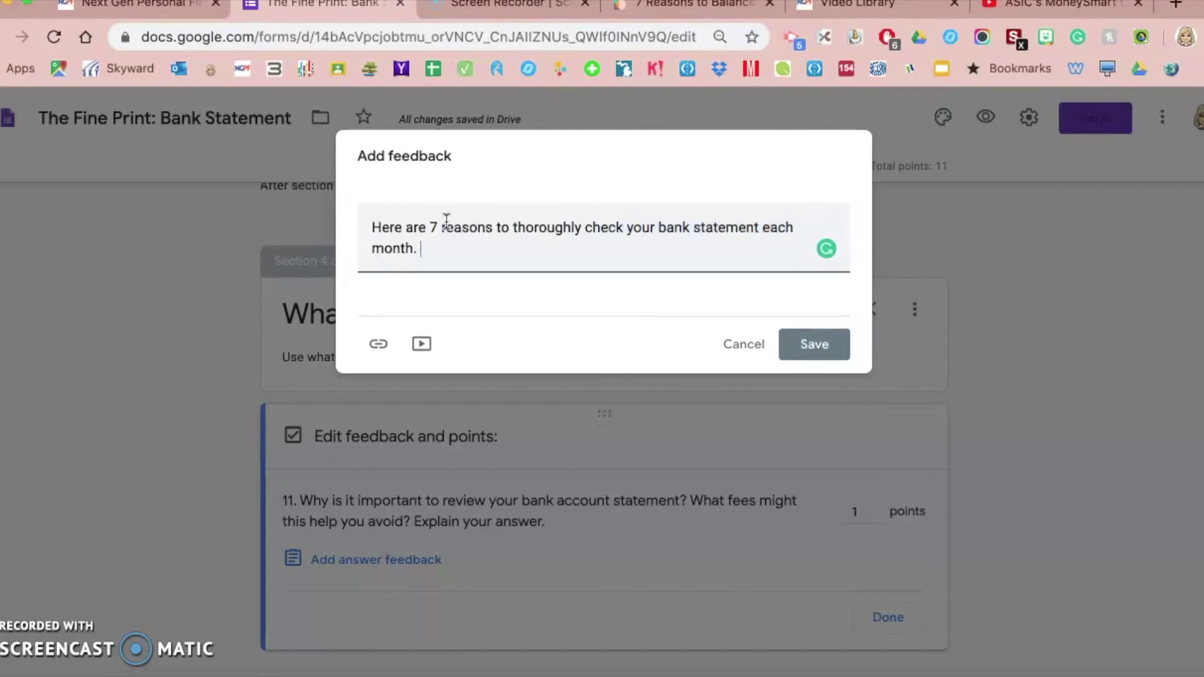
{"action": "left_click", "coordinate": [442, 267]}
Copy the bank-balancing article's URL and return to the form
{"action": "left_click", "coordinate": [659, 6]}
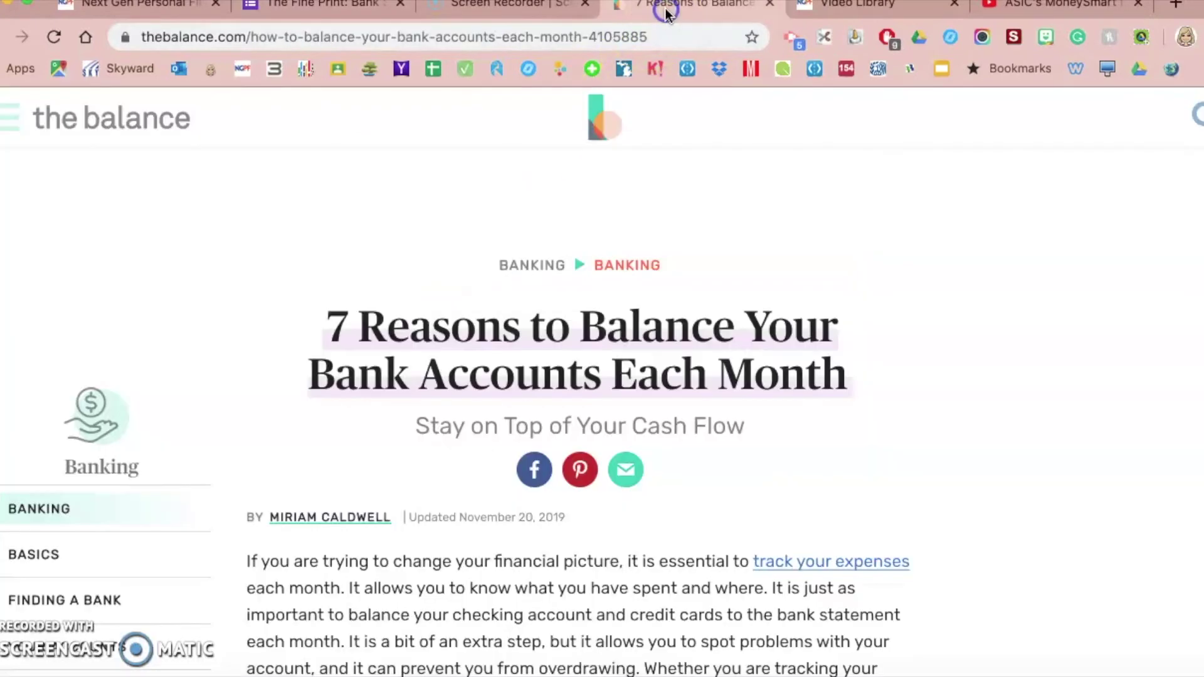
{"action": "left_click", "coordinate": [358, 36]}
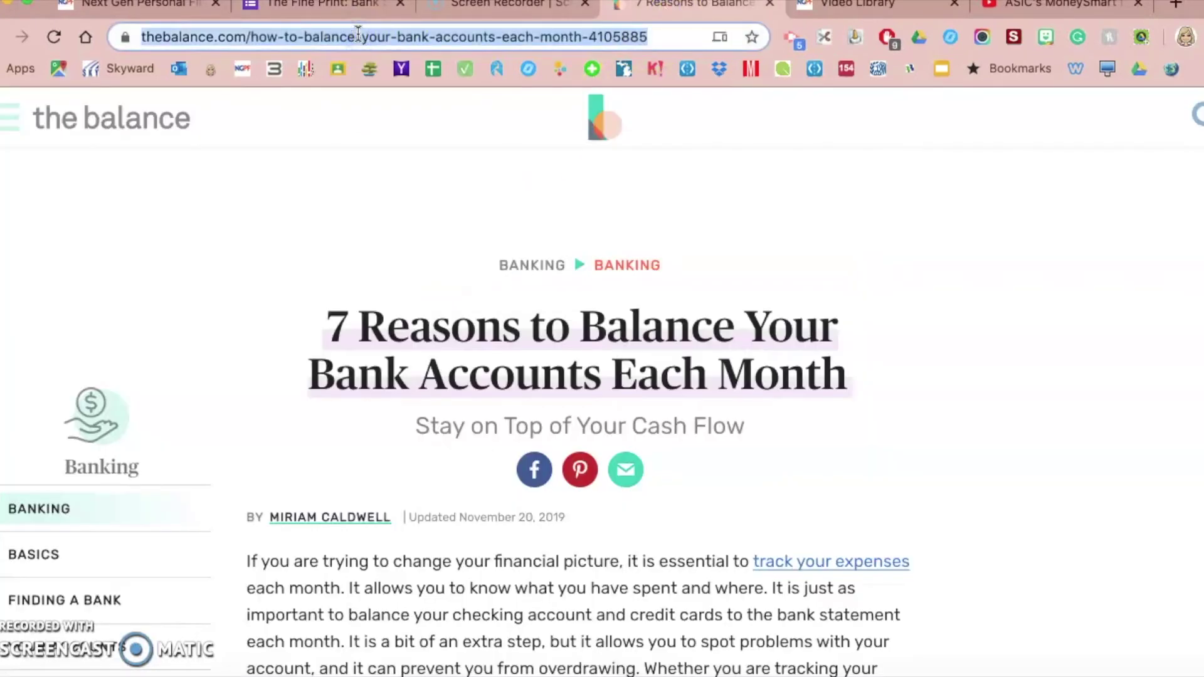
{"action": "left_click", "coordinate": [545, 9]}
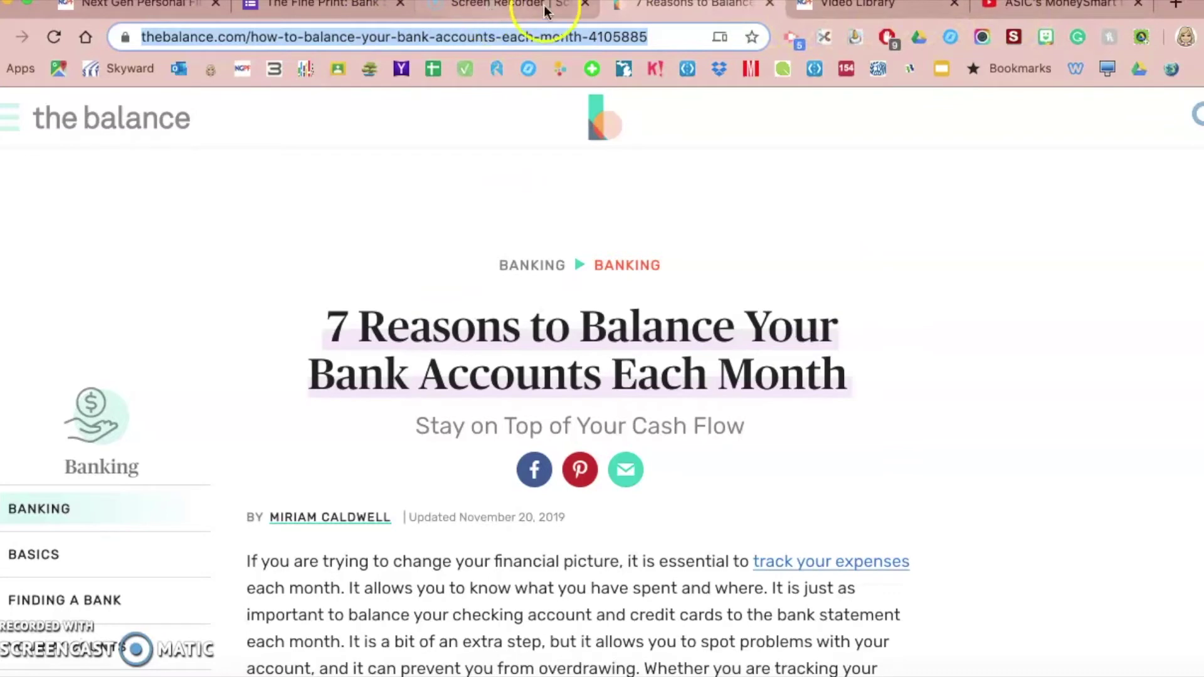
{"action": "left_click", "coordinate": [346, 17]}
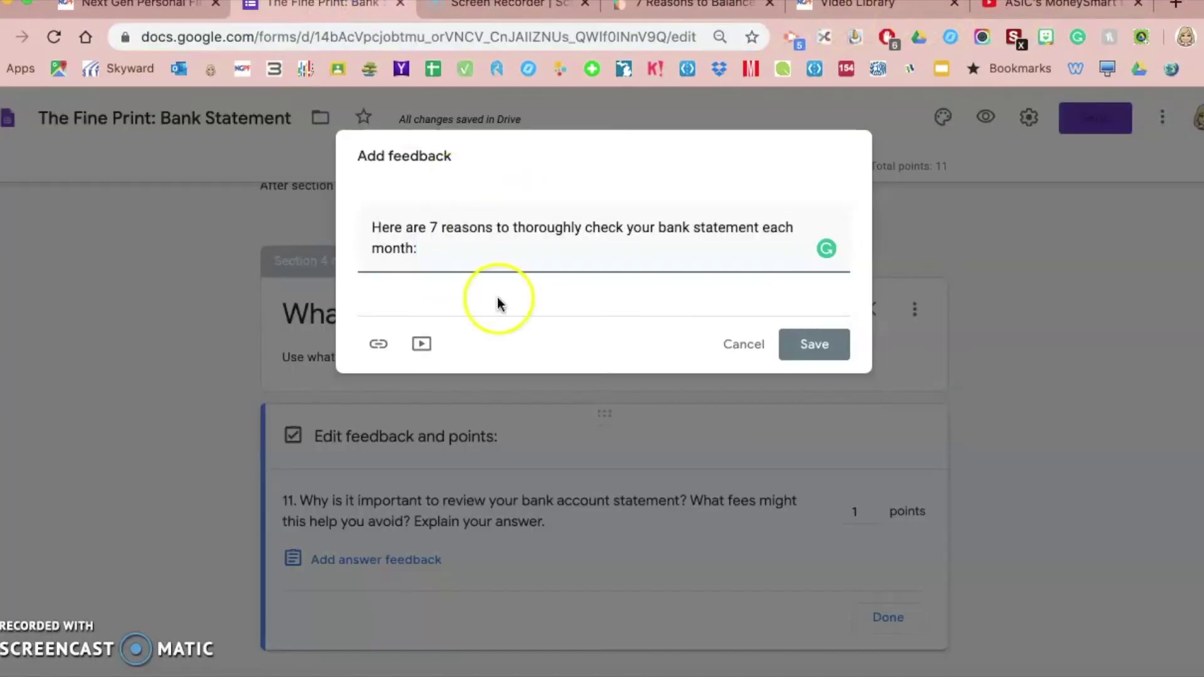
Link the thebalance.com article beneath question 11's feedback and save it
{"action": "left_click", "coordinate": [378, 344]}
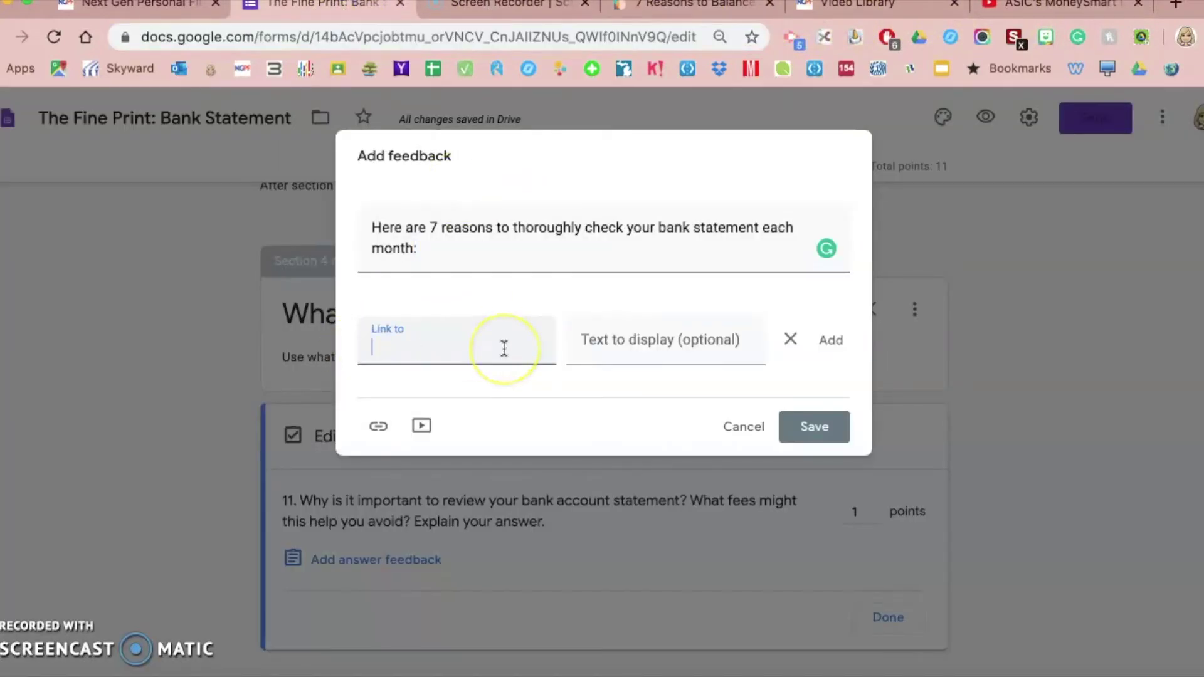
{"action": "key", "text": "super+v"}
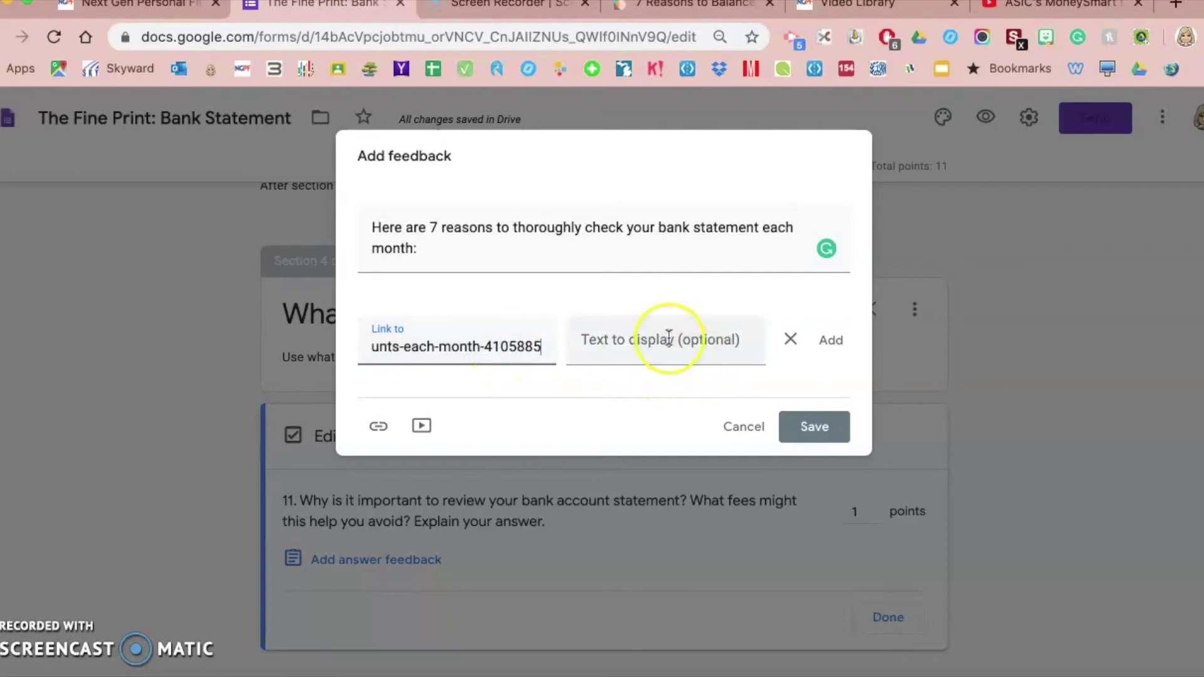
{"action": "left_click", "coordinate": [814, 427]}
{"action": "scroll", "coordinate": [250, 527], "scroll_direction": "down", "scroll_amount": 1}
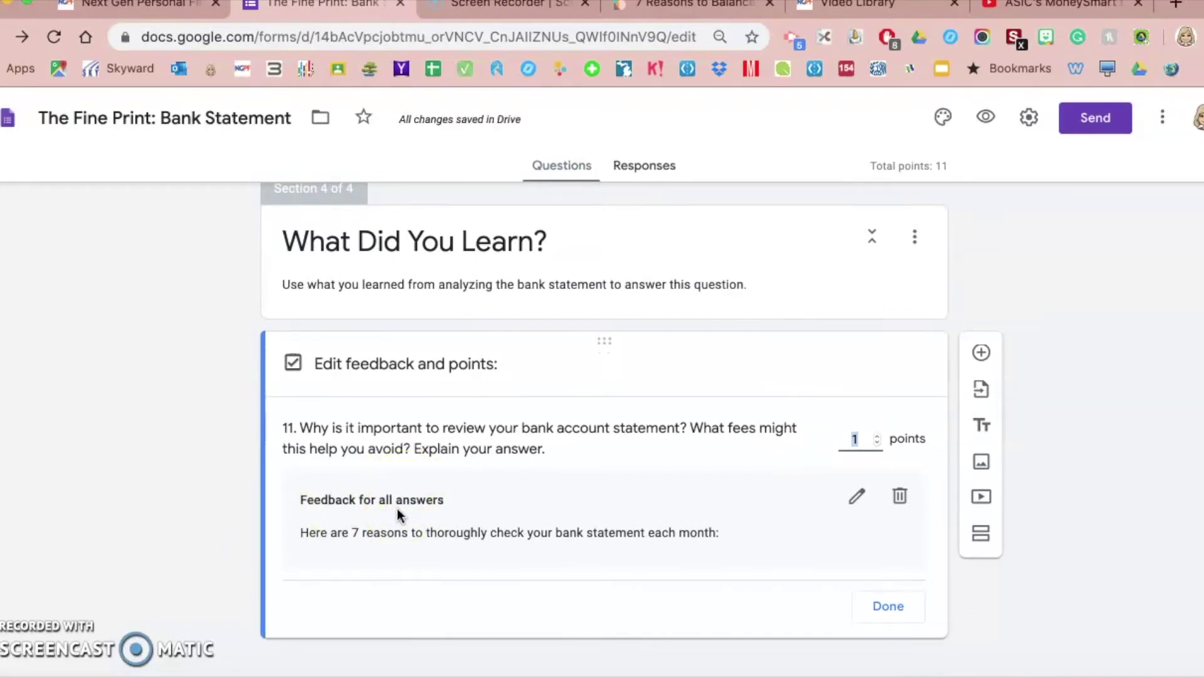
{"action": "left_click", "coordinate": [858, 500]}
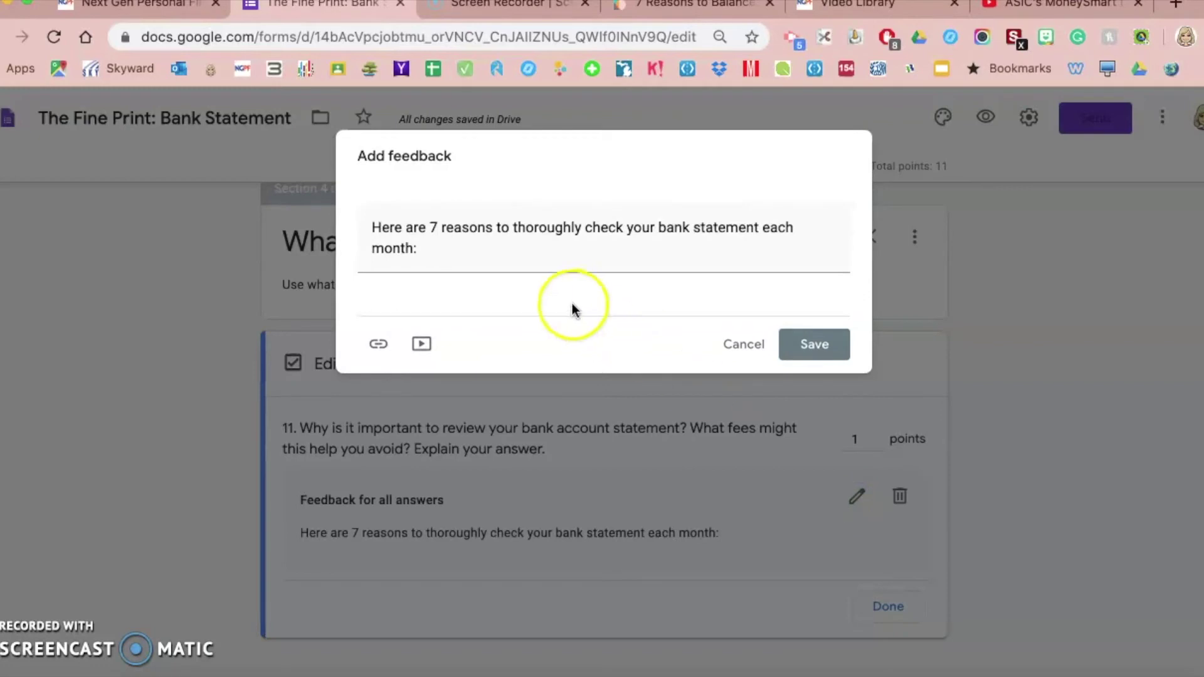
{"action": "left_click", "coordinate": [377, 343]}
{"action": "key", "text": "super+v"}
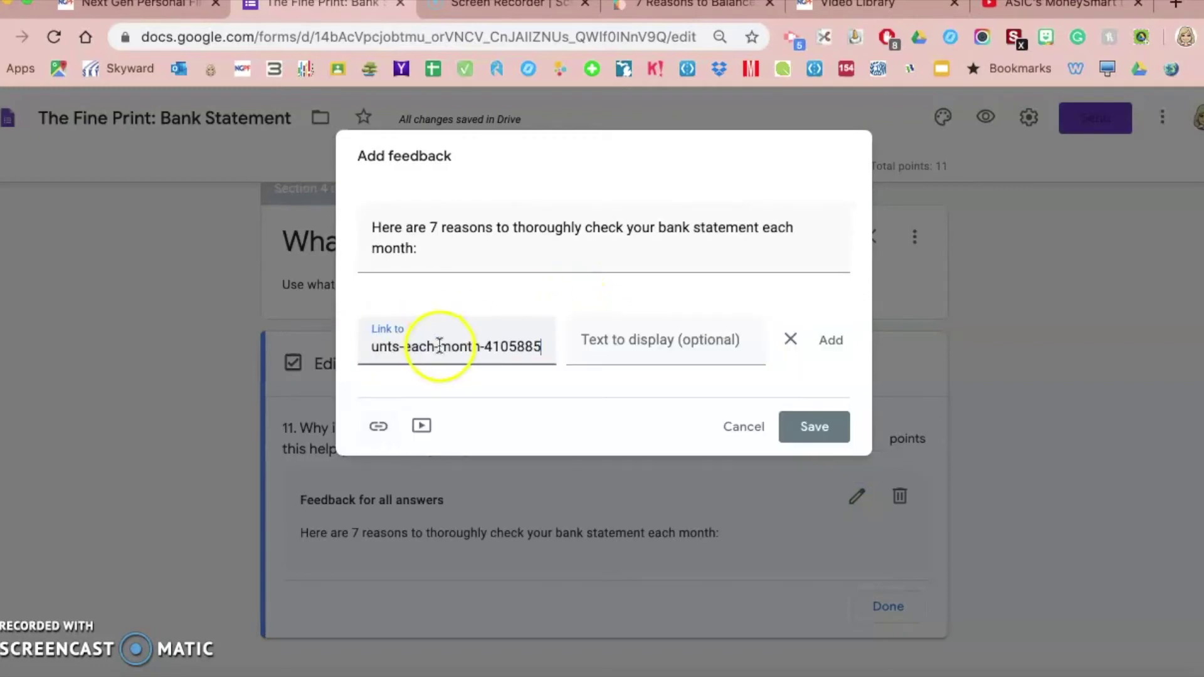
{"action": "left_click", "coordinate": [834, 345]}
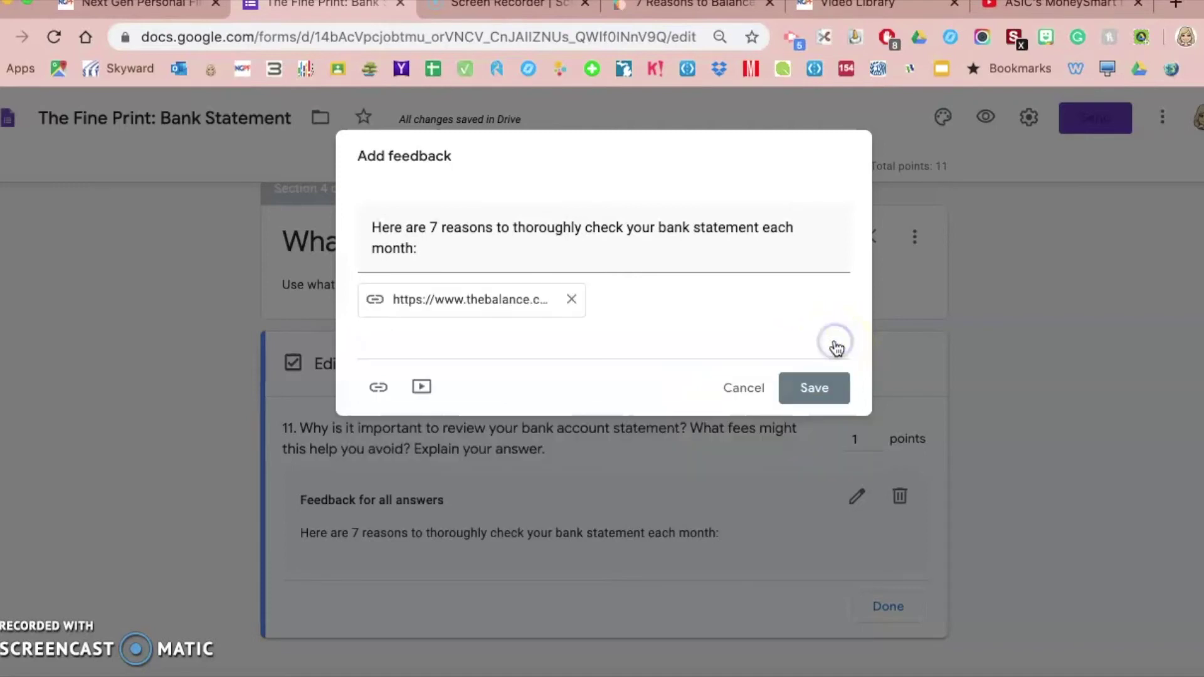
{"action": "left_click", "coordinate": [817, 386]}
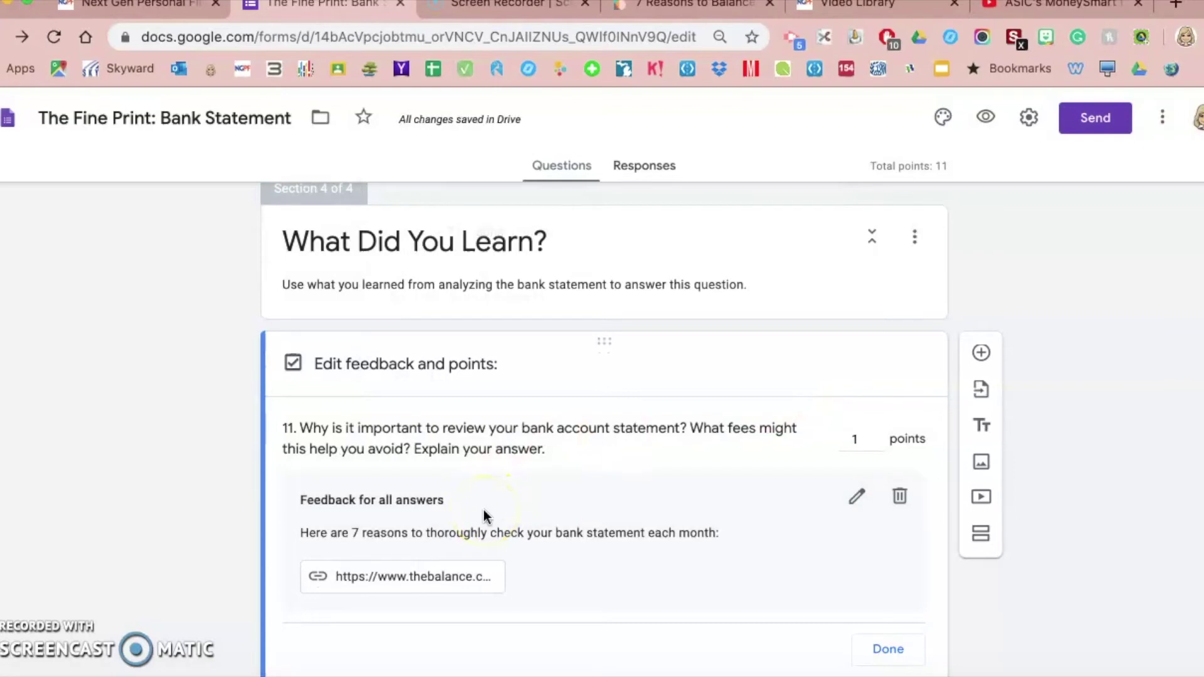
{"action": "scroll", "coordinate": [417, 341], "scroll_direction": "up", "scroll_amount": 15}
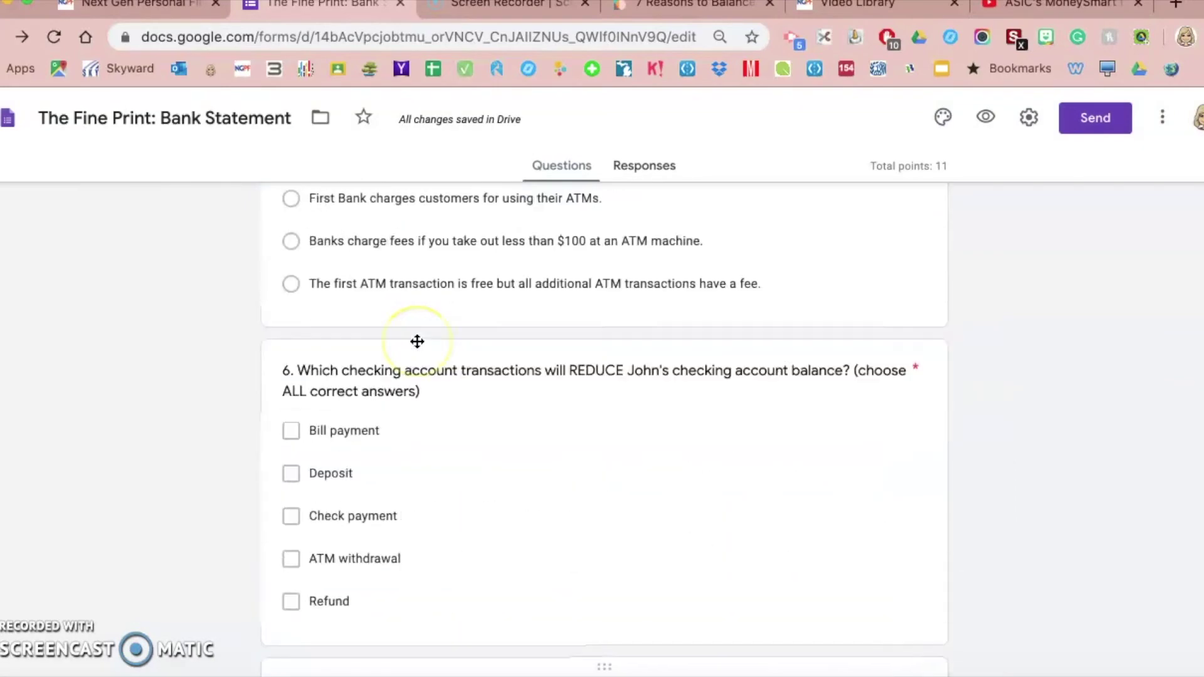
{"action": "scroll", "coordinate": [417, 341], "scroll_direction": "up", "scroll_amount": 15}
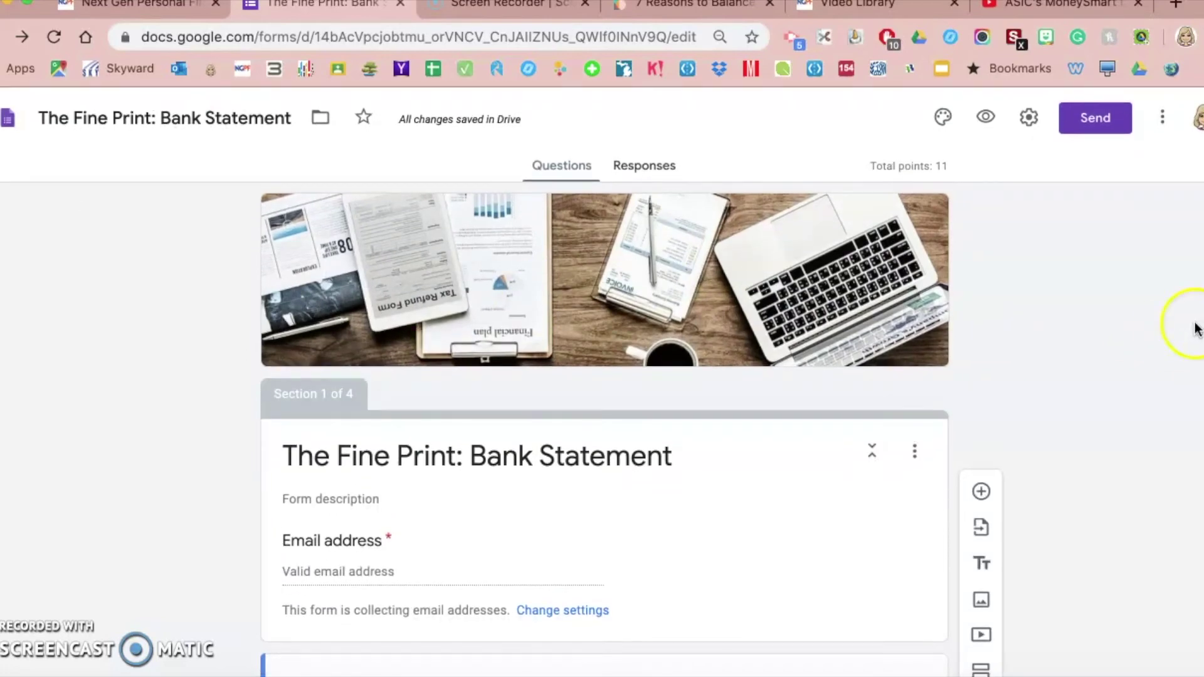
Turn off email collection, release grades immediately after submission, show correct answers, and save the settings
{"action": "left_click", "coordinate": [1029, 118]}
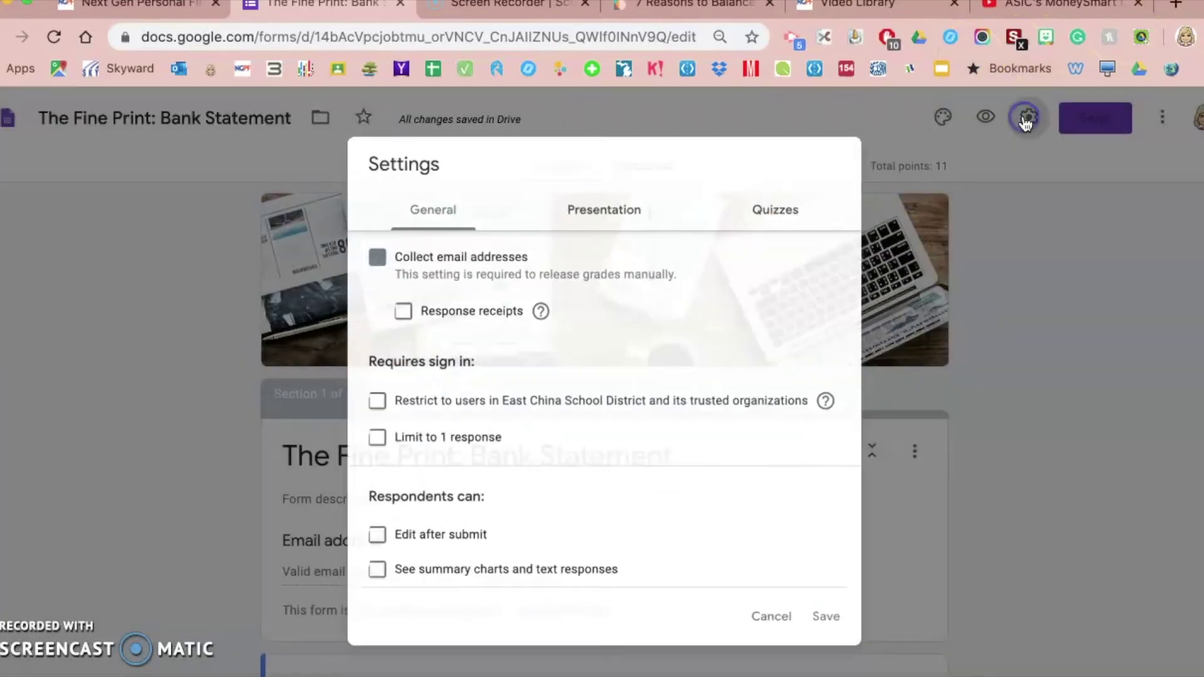
{"action": "left_click", "coordinate": [371, 254]}
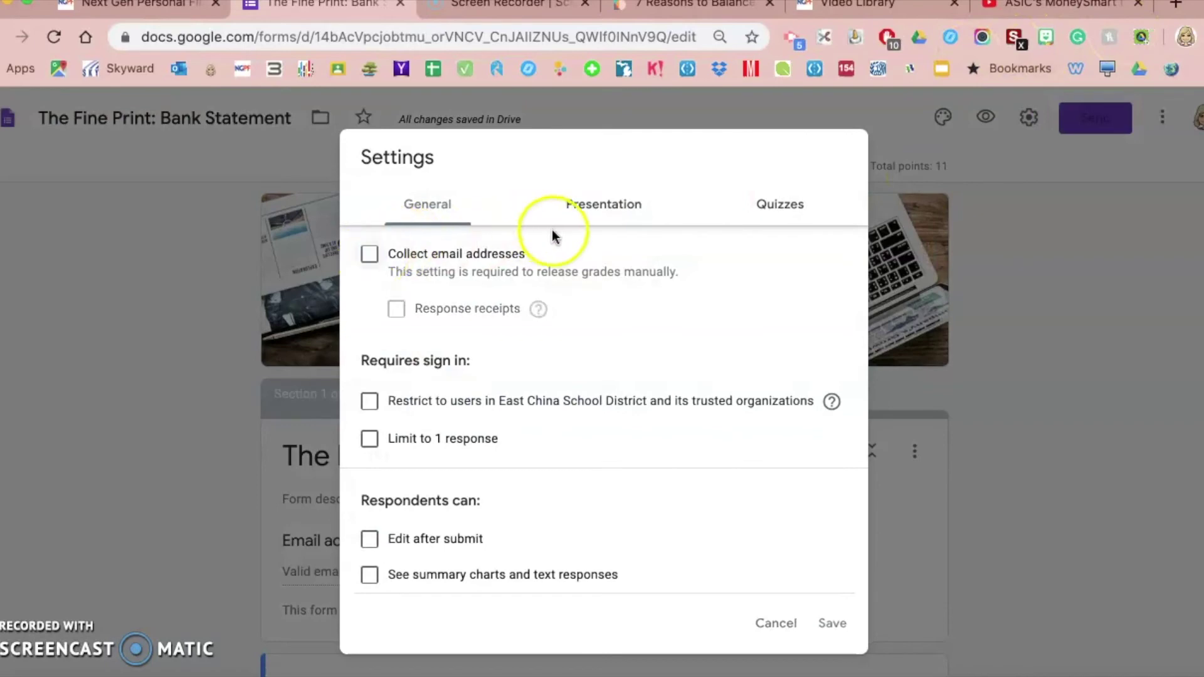
{"action": "left_click", "coordinate": [604, 207]}
{"action": "left_click", "coordinate": [764, 216]}
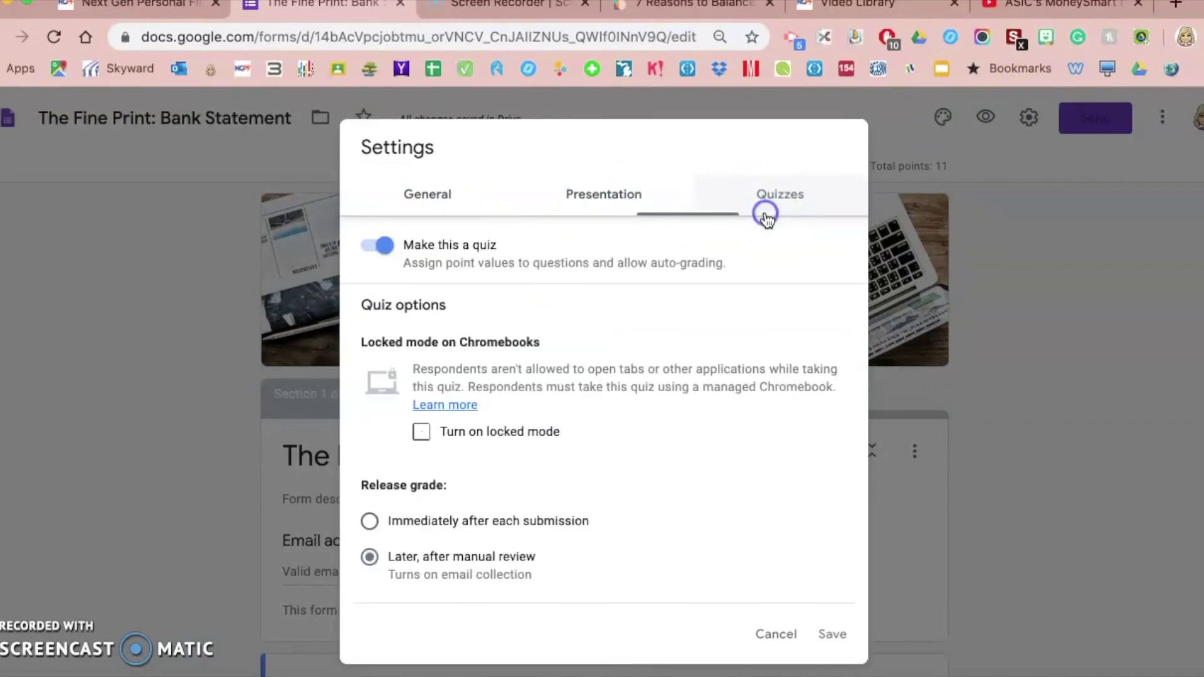
{"action": "left_click", "coordinate": [369, 521]}
{"action": "scroll", "coordinate": [648, 538], "scroll_direction": "down", "scroll_amount": 3}
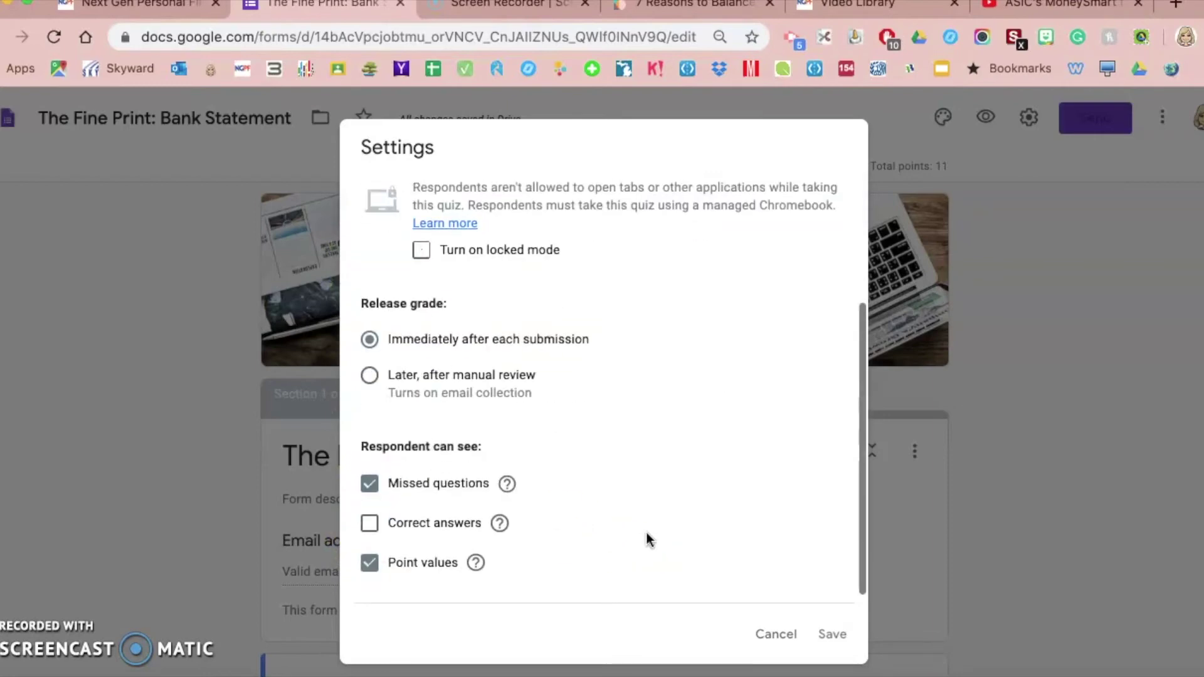
{"action": "left_click", "coordinate": [370, 513]}
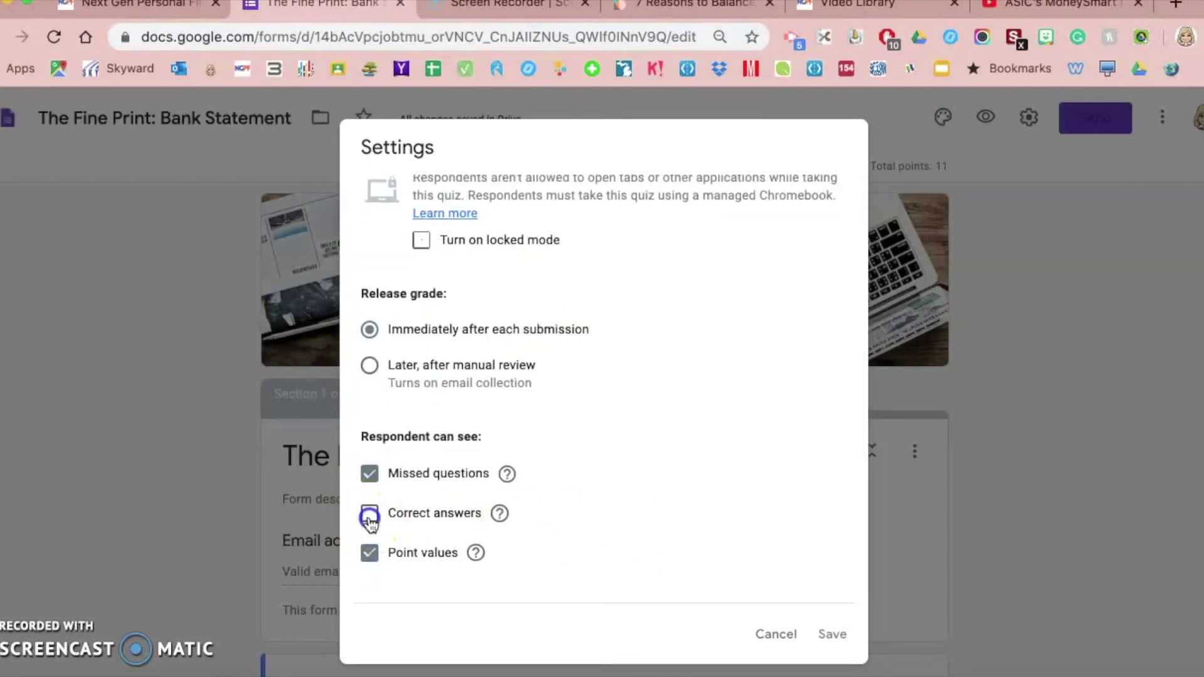
{"action": "left_click", "coordinate": [832, 635]}
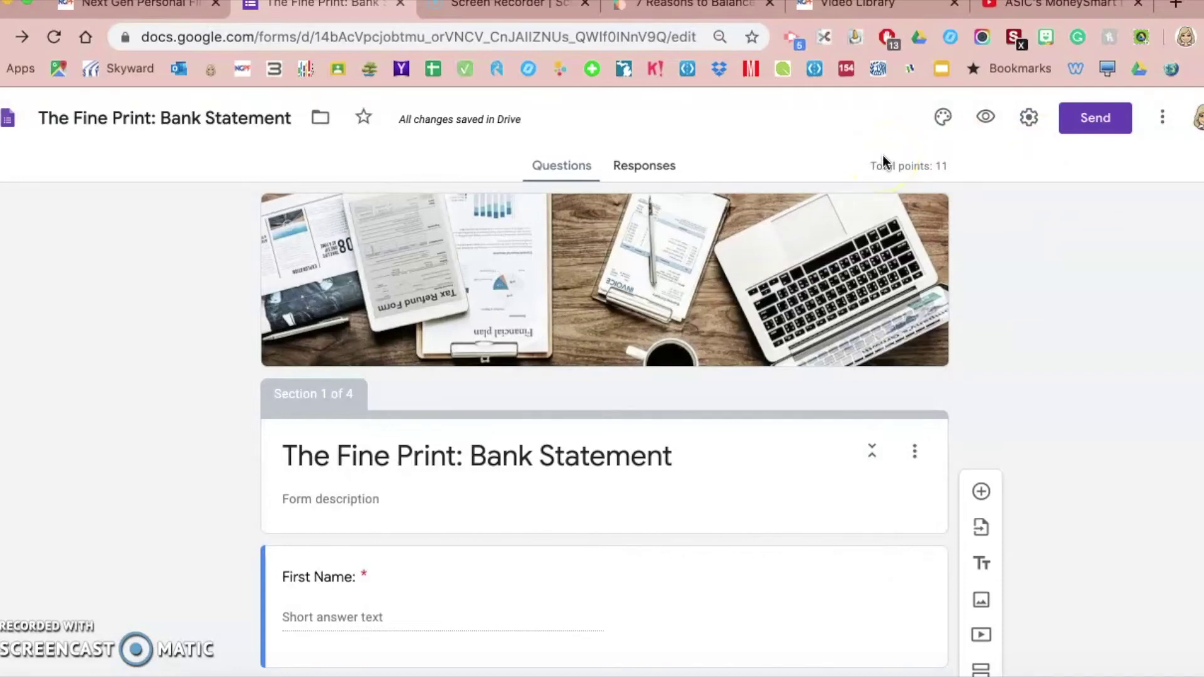
Copy the form's shareable link from the Send options
{"action": "left_click", "coordinate": [1111, 125]}
{"action": "left_click", "coordinate": [545, 250]}
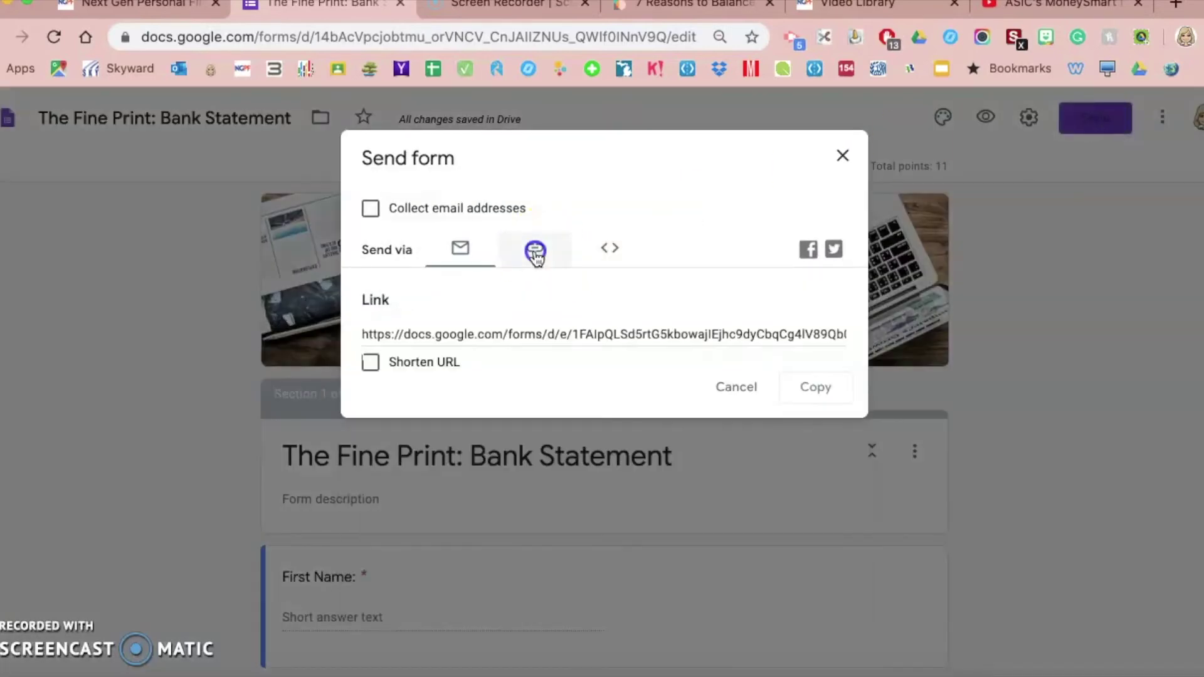
{"action": "left_click", "coordinate": [519, 337]}
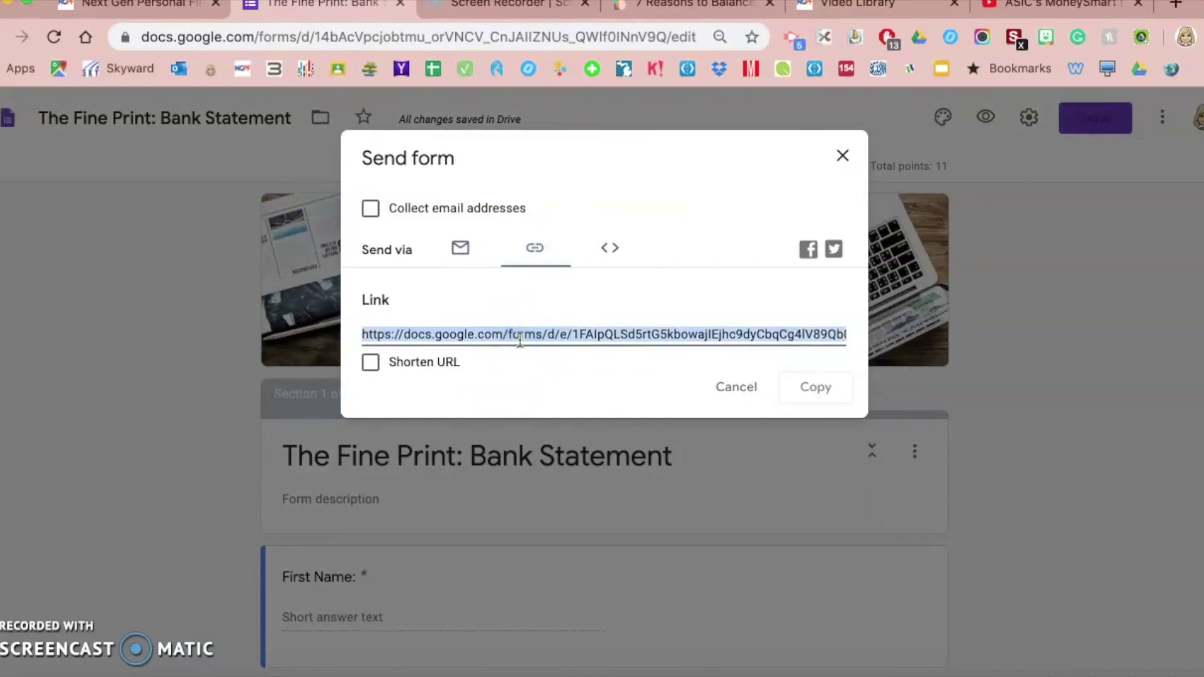
{"action": "left_click", "coordinate": [753, 387]}
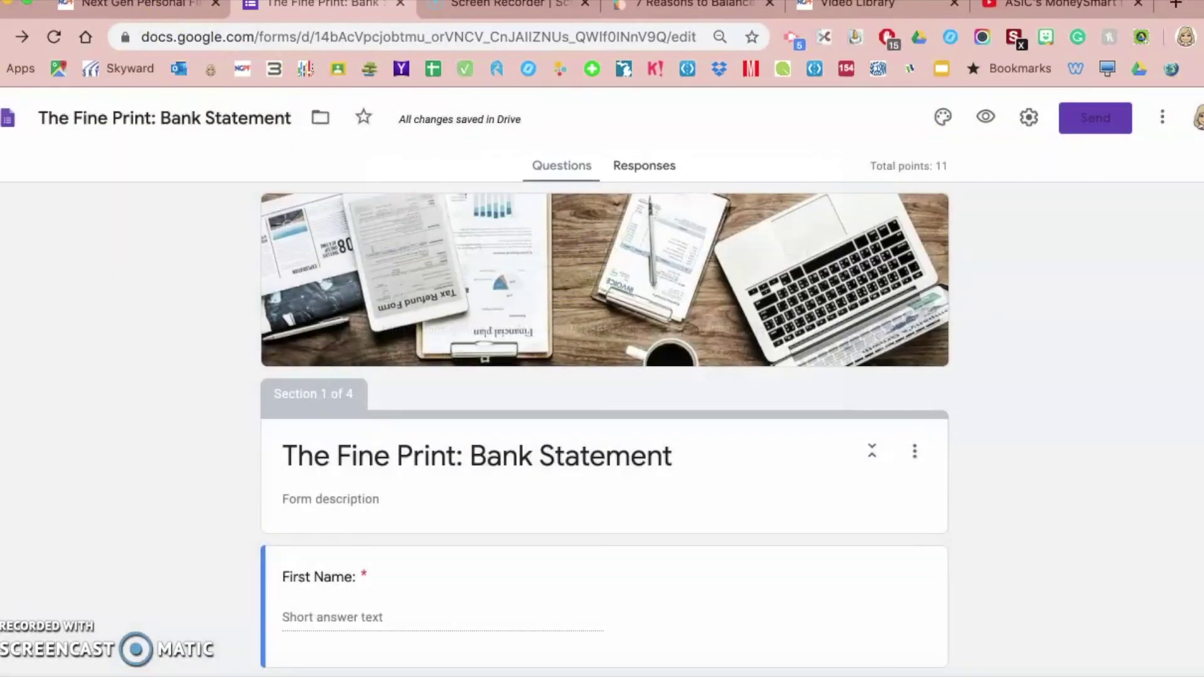
Open the live quiz from the shareable link in a new incognito window
{"action": "left_click", "coordinate": [103, 1]}
{"action": "left_click", "coordinate": [111, 35]}
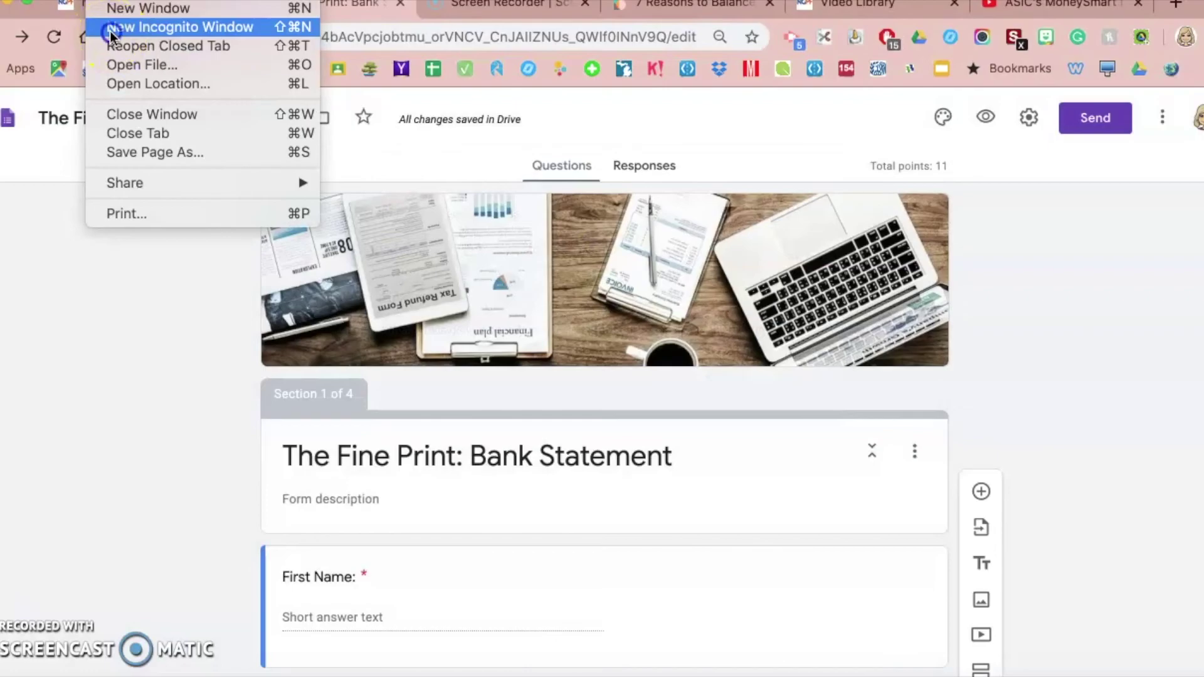
{"action": "key", "text": "super+v"}
{"action": "key", "text": "Return"}
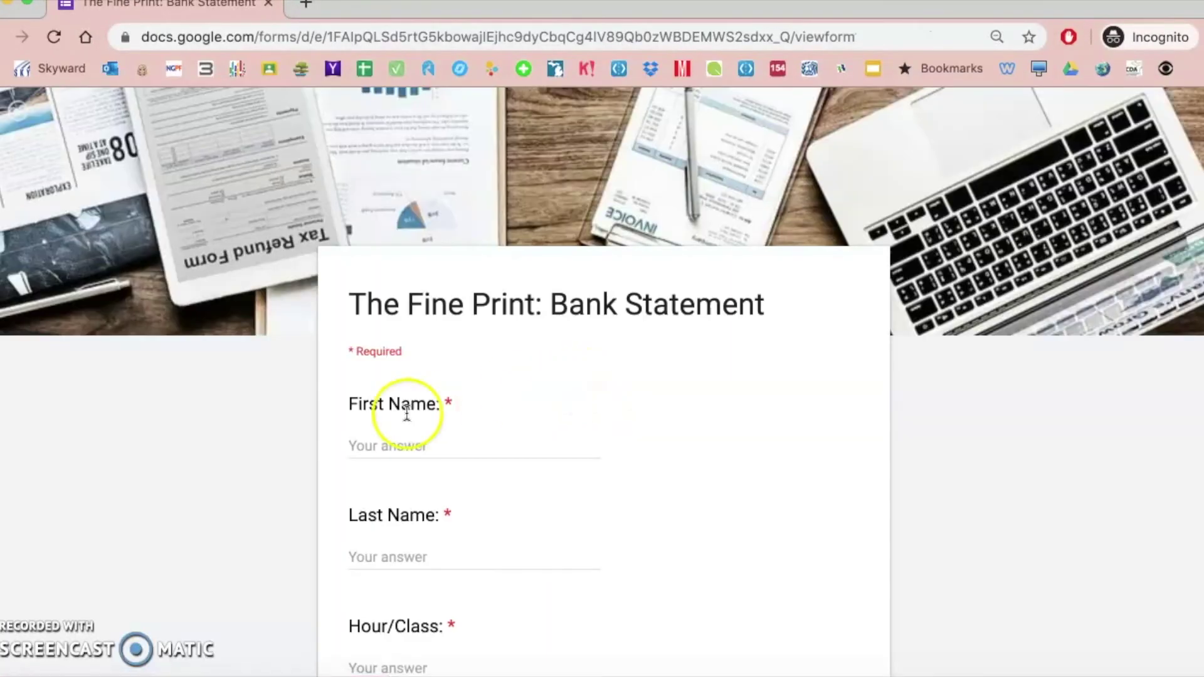
{"action": "scroll", "coordinate": [403, 417], "scroll_direction": "down", "scroll_amount": 1}
Fill in the student's first and last name and Hour/Class 1, then continue past Getting Started
{"action": "left_click", "coordinate": [406, 372]}
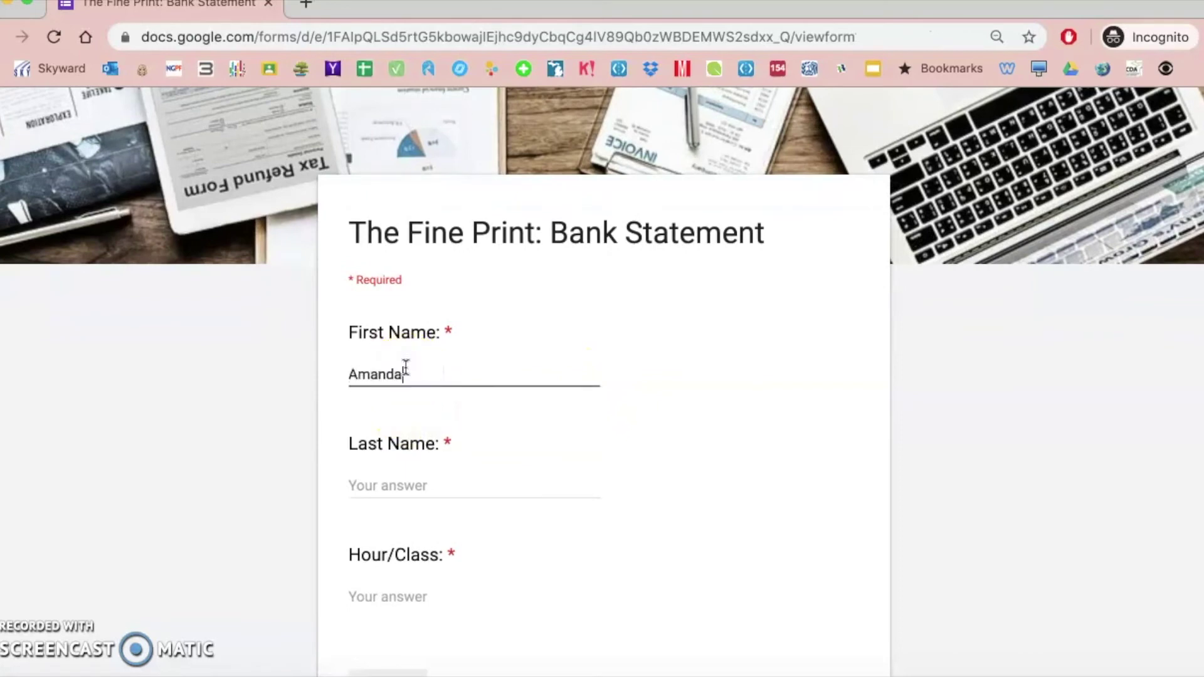
{"action": "key", "text": "Tab"}
{"action": "key", "text": "Tab"}
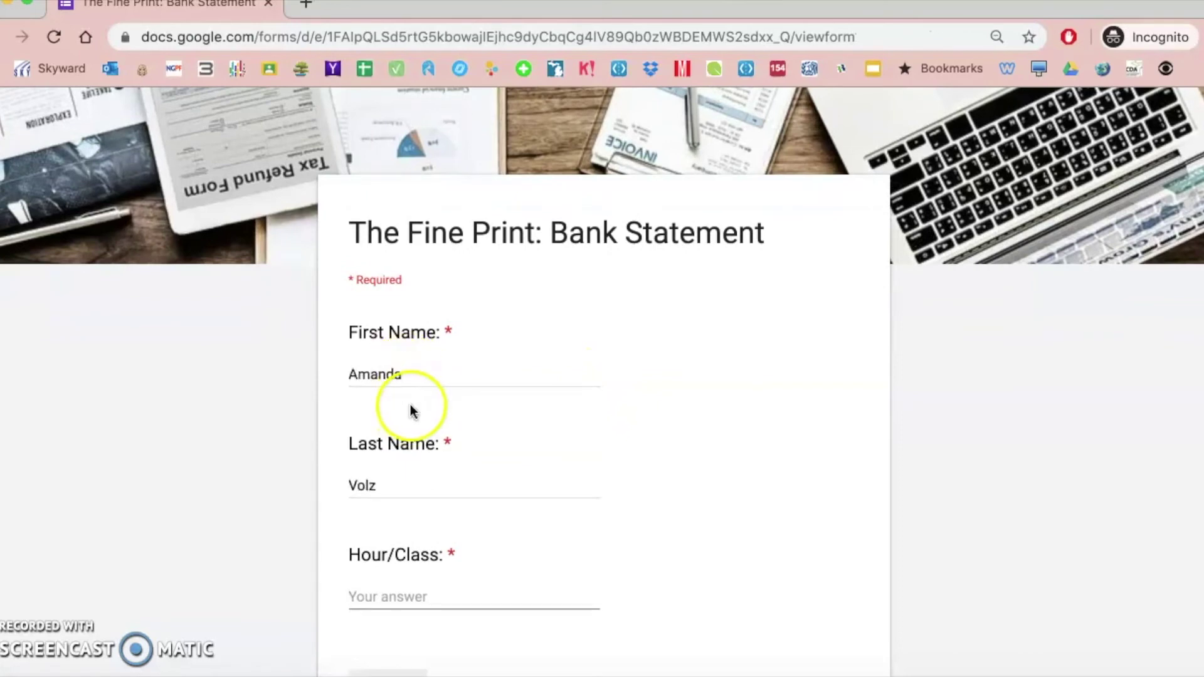
{"action": "type", "text": "1"}
{"action": "scroll", "coordinate": [461, 439], "scroll_direction": "down", "scroll_amount": 2}
{"action": "left_click", "coordinate": [394, 546]}
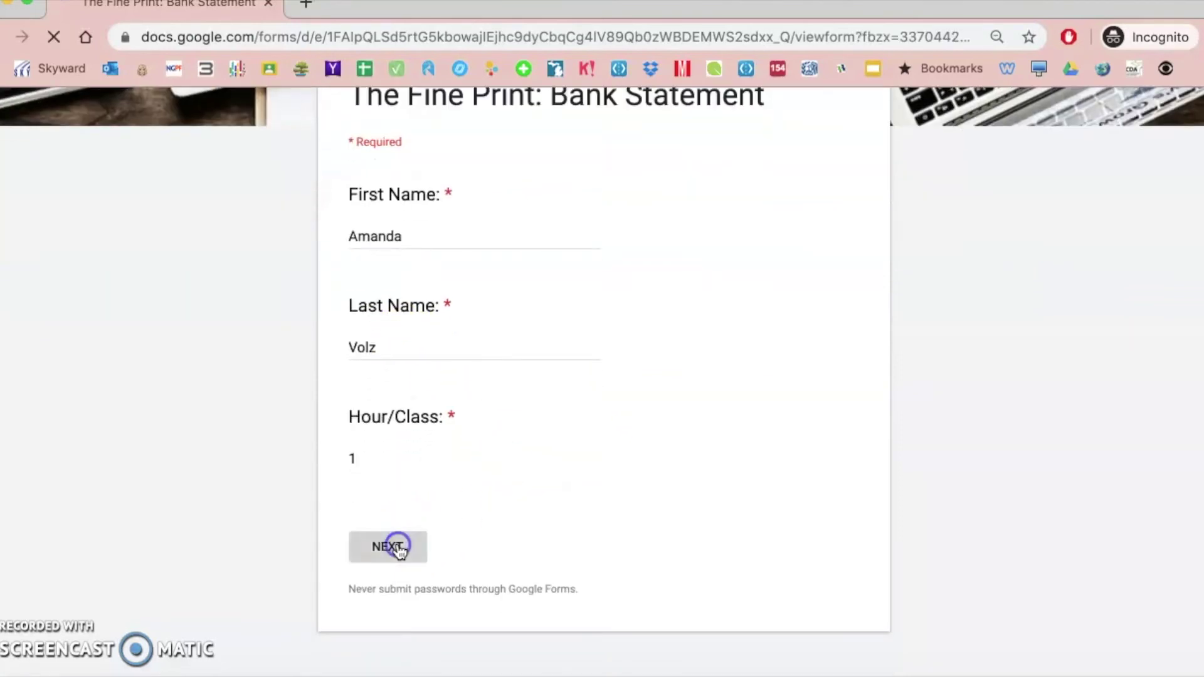
{"action": "scroll", "coordinate": [484, 426], "scroll_direction": "down", "scroll_amount": 4}
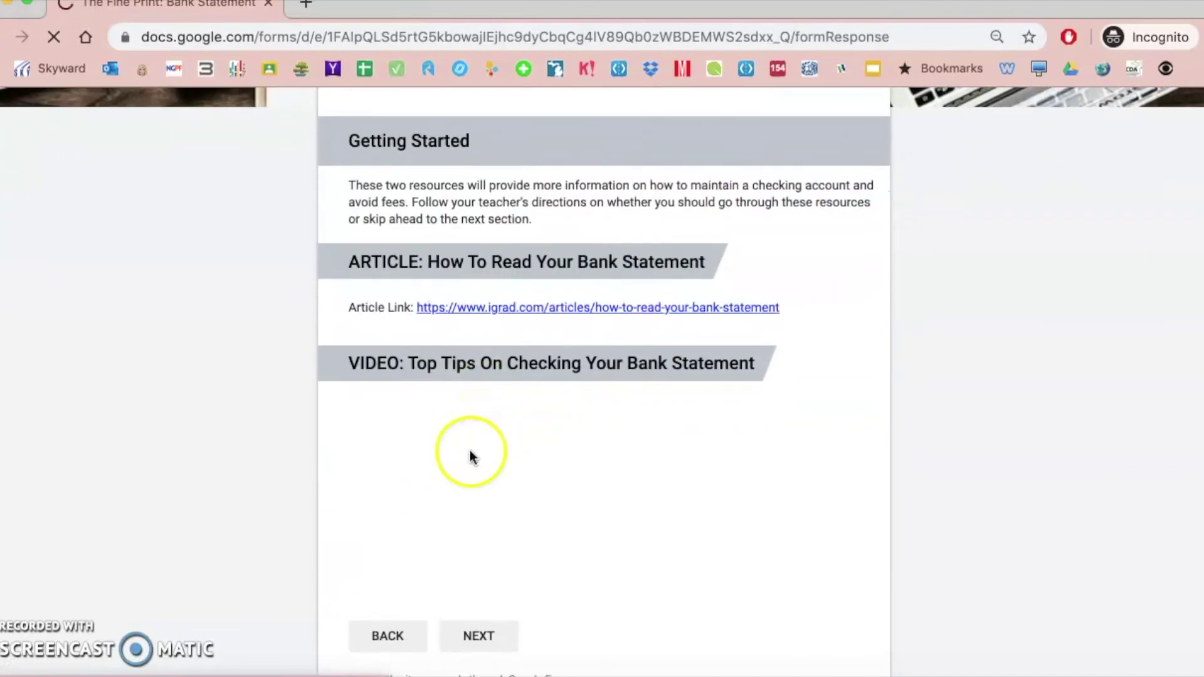
{"action": "left_click", "coordinate": [482, 636]}
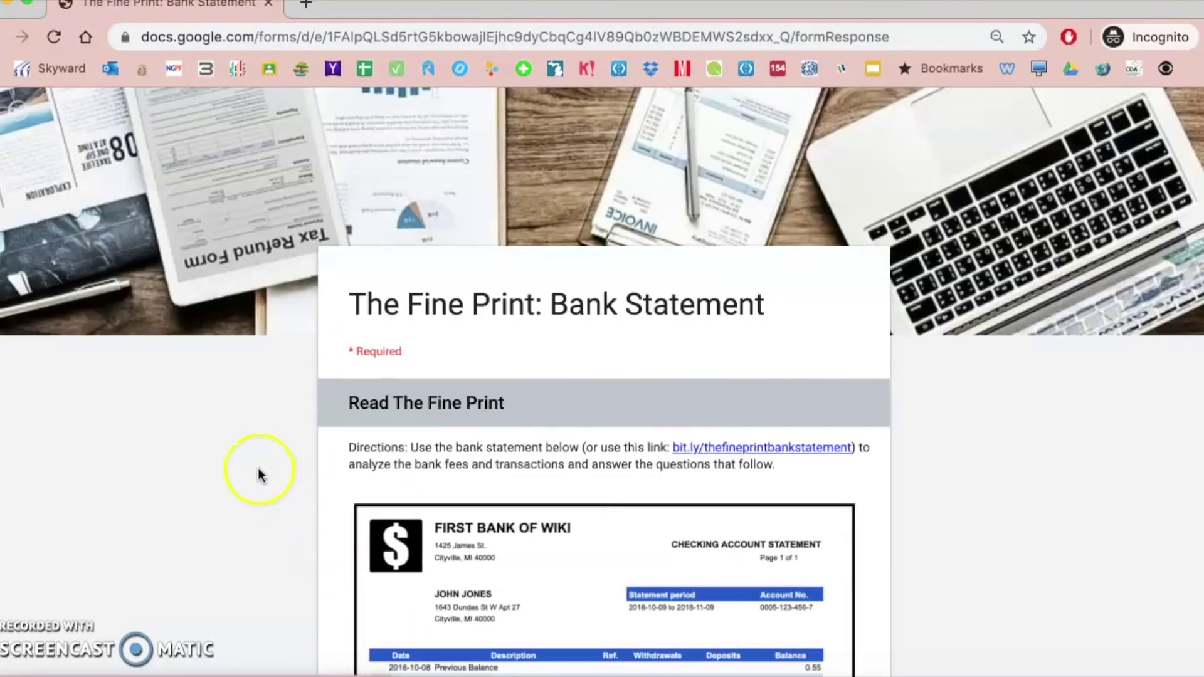
Answer questions 1–5: Daily, $-72.47, $200.00 3 weeks, the first statement, and the out-of-network ATM reason
{"action": "scroll", "coordinate": [259, 476], "scroll_direction": "down", "scroll_amount": 5}
{"action": "scroll", "coordinate": [259, 475], "scroll_direction": "down", "scroll_amount": 8}
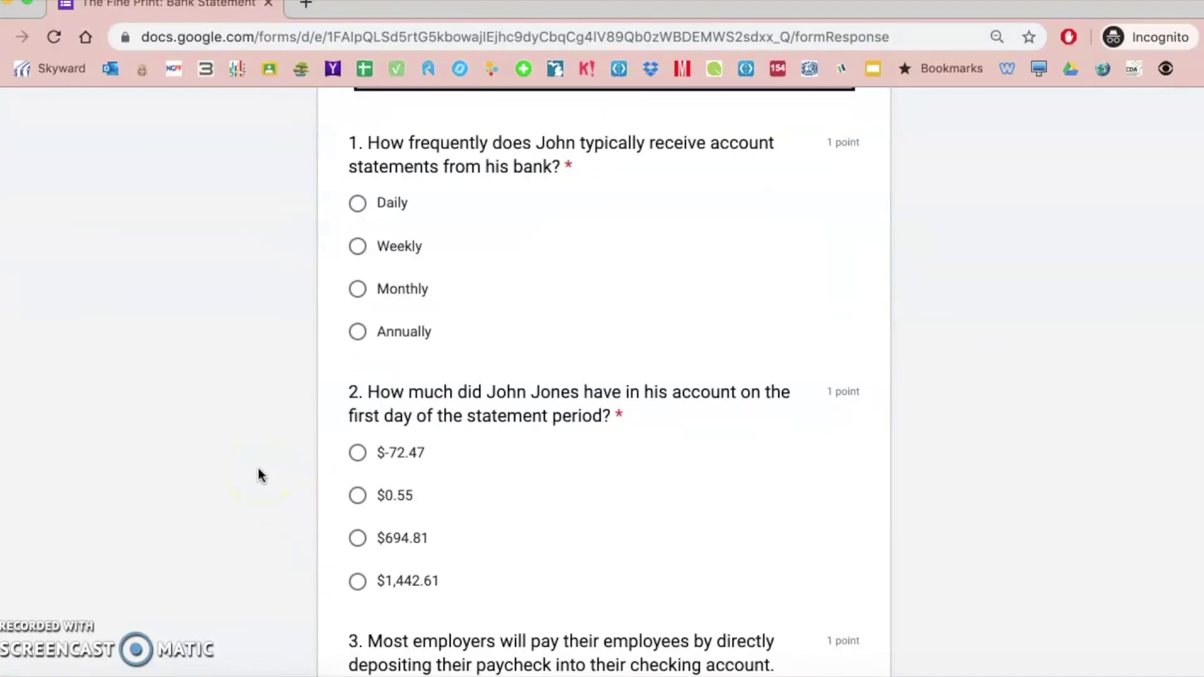
{"action": "left_click", "coordinate": [357, 205]}
{"action": "left_click", "coordinate": [356, 454]}
{"action": "scroll", "coordinate": [356, 454], "scroll_direction": "down", "scroll_amount": 4}
{"action": "left_click", "coordinate": [358, 516]}
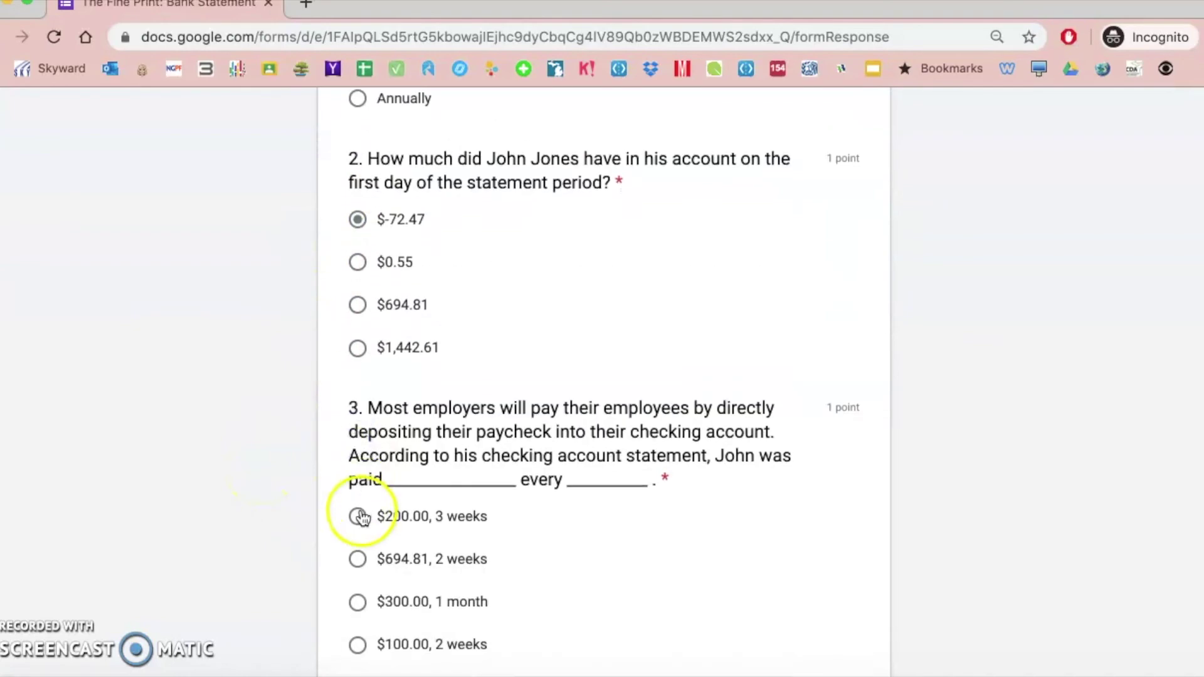
{"action": "scroll", "coordinate": [360, 518], "scroll_direction": "down", "scroll_amount": 5}
{"action": "left_click", "coordinate": [357, 456]}
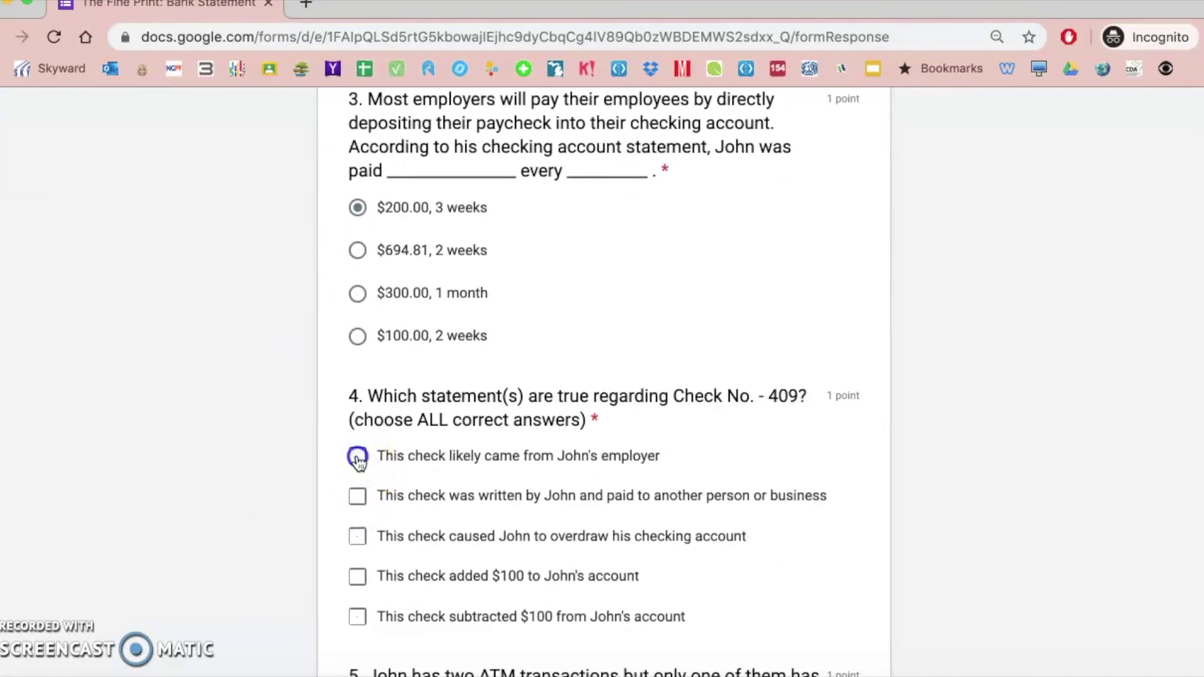
{"action": "scroll", "coordinate": [359, 465], "scroll_direction": "down", "scroll_amount": 4}
{"action": "left_click", "coordinate": [357, 466]}
{"action": "scroll", "coordinate": [358, 469], "scroll_direction": "down", "scroll_amount": 5}
Answer questions 6–10: Bill payment, the first answer, Monthly fee, the overdraw statement, and the first formula
{"action": "left_click", "coordinate": [357, 412]}
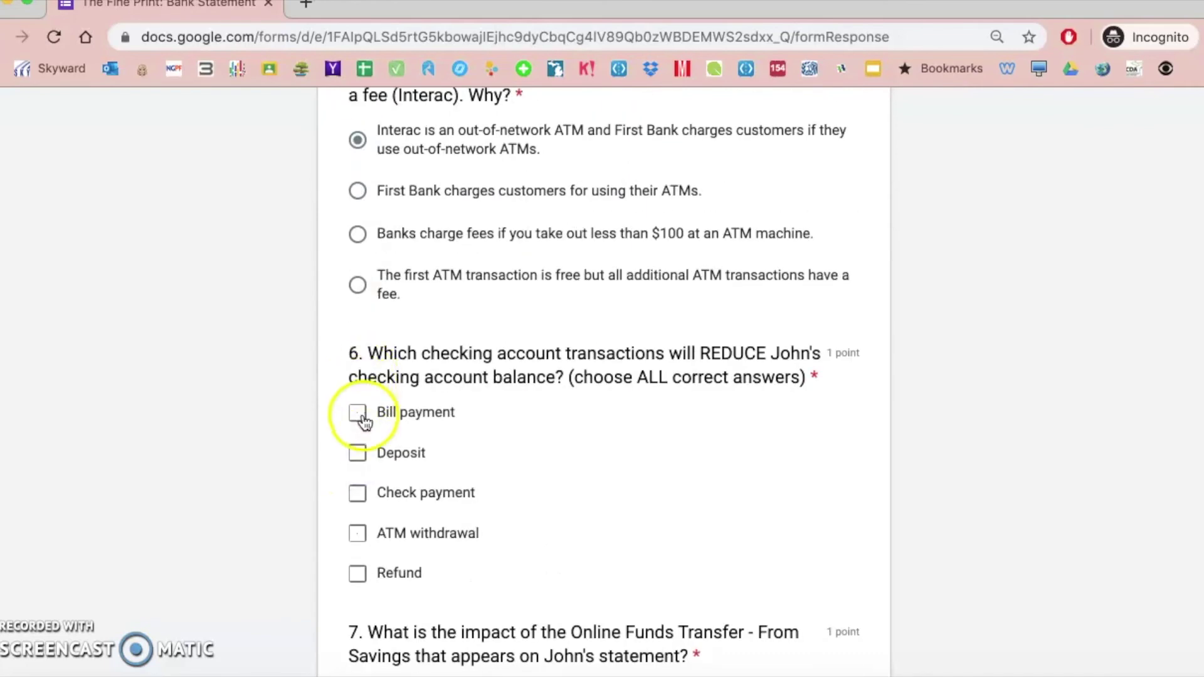
{"action": "scroll", "coordinate": [361, 417], "scroll_direction": "down", "scroll_amount": 3}
{"action": "left_click", "coordinate": [358, 468]}
{"action": "scroll", "coordinate": [357, 470], "scroll_direction": "down", "scroll_amount": 5}
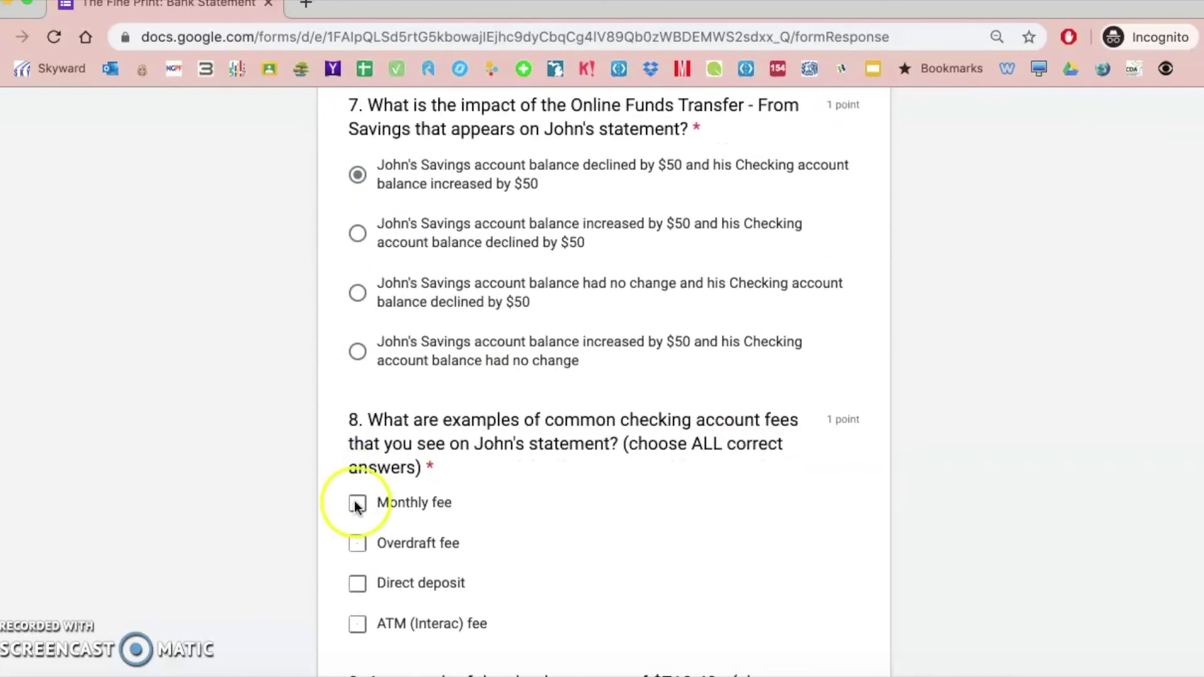
{"action": "left_click", "coordinate": [358, 503]}
{"action": "scroll", "coordinate": [356, 506], "scroll_direction": "down", "scroll_amount": 4}
{"action": "left_click", "coordinate": [357, 489]}
{"action": "scroll", "coordinate": [358, 496], "scroll_direction": "down", "scroll_amount": 4}
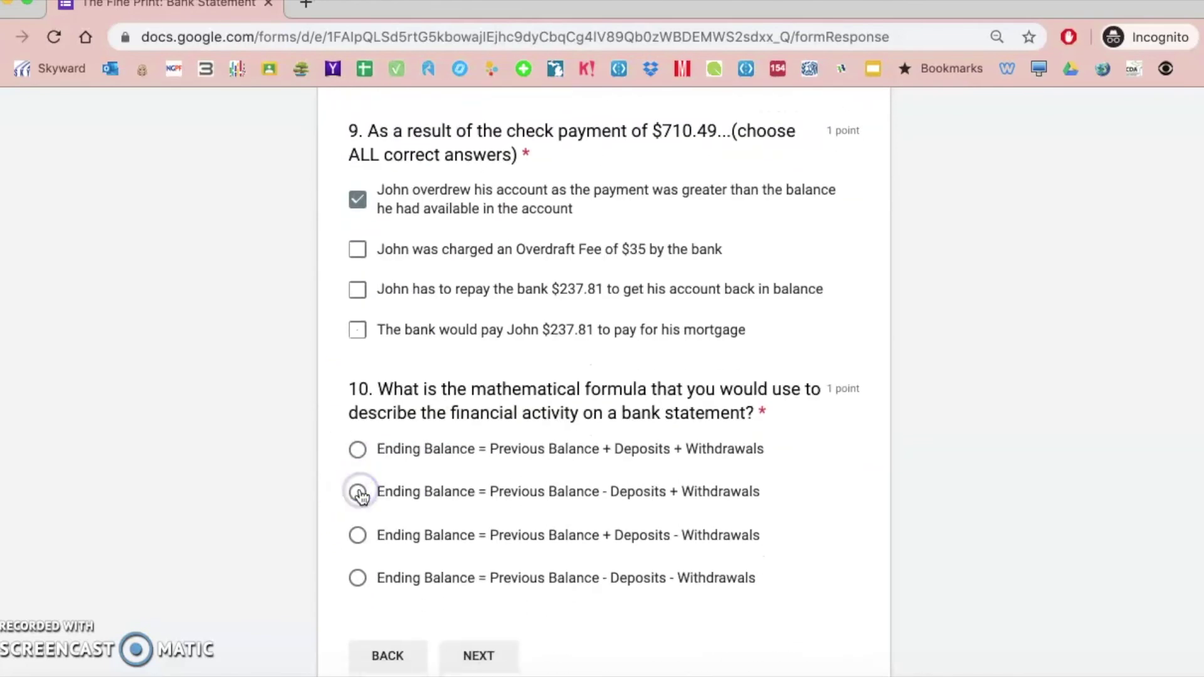
{"action": "left_click", "coordinate": [359, 453]}
Continue to the final section, answer question 11, and submit the response
{"action": "left_click", "coordinate": [488, 652]}
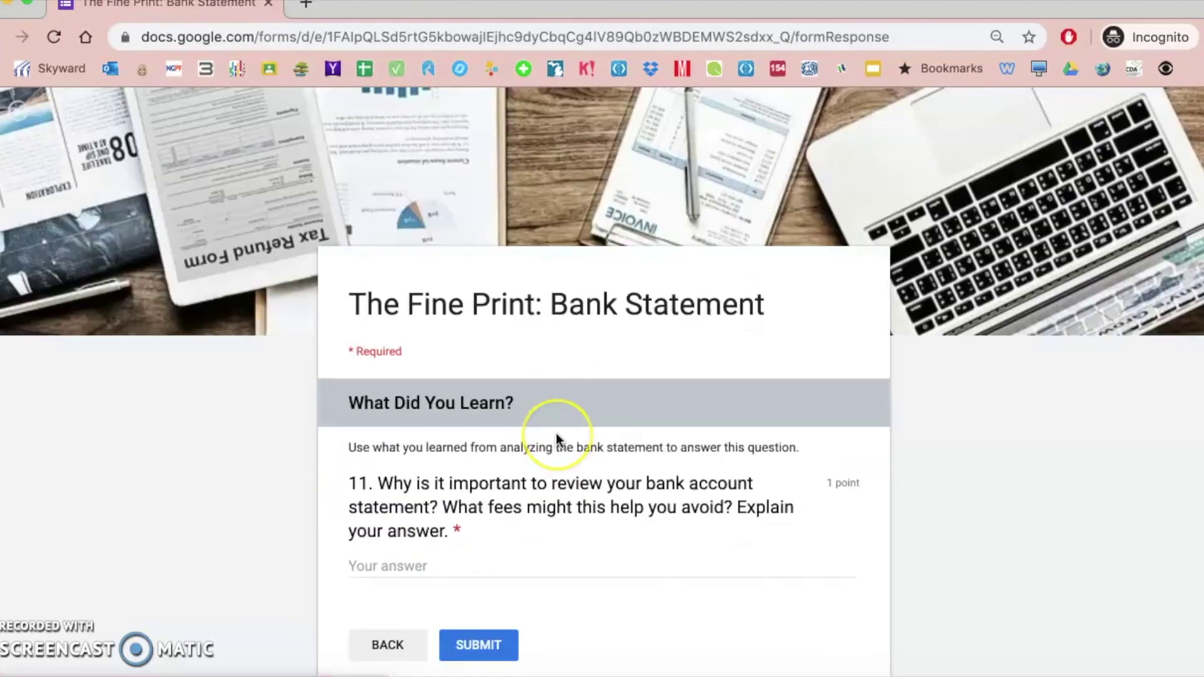
{"action": "scroll", "coordinate": [556, 438], "scroll_direction": "down", "scroll_amount": 1}
{"action": "left_click", "coordinate": [434, 470]}
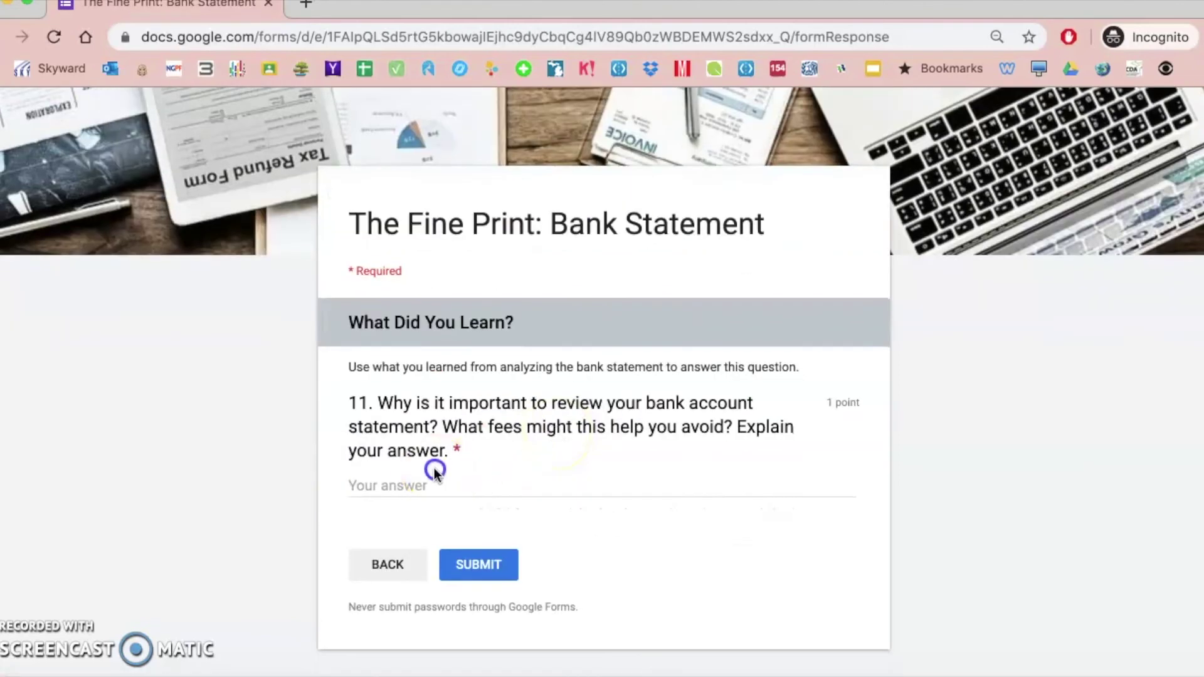
{"action": "left_click", "coordinate": [429, 479]}
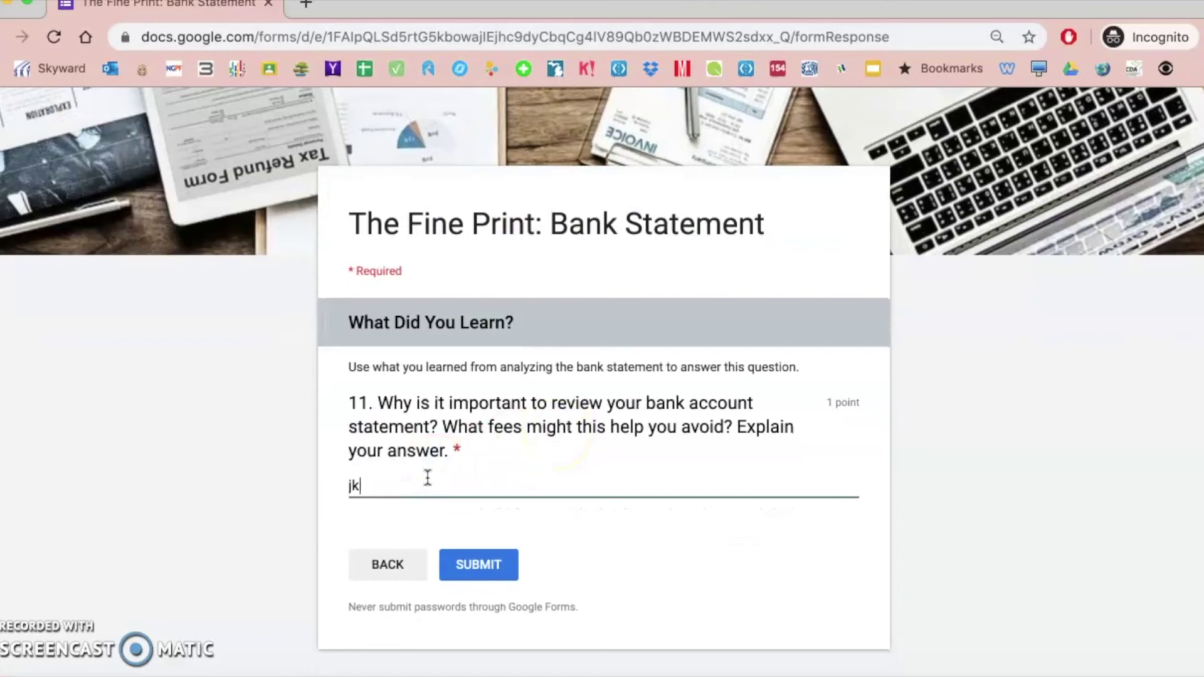
{"action": "left_click", "coordinate": [480, 562]}
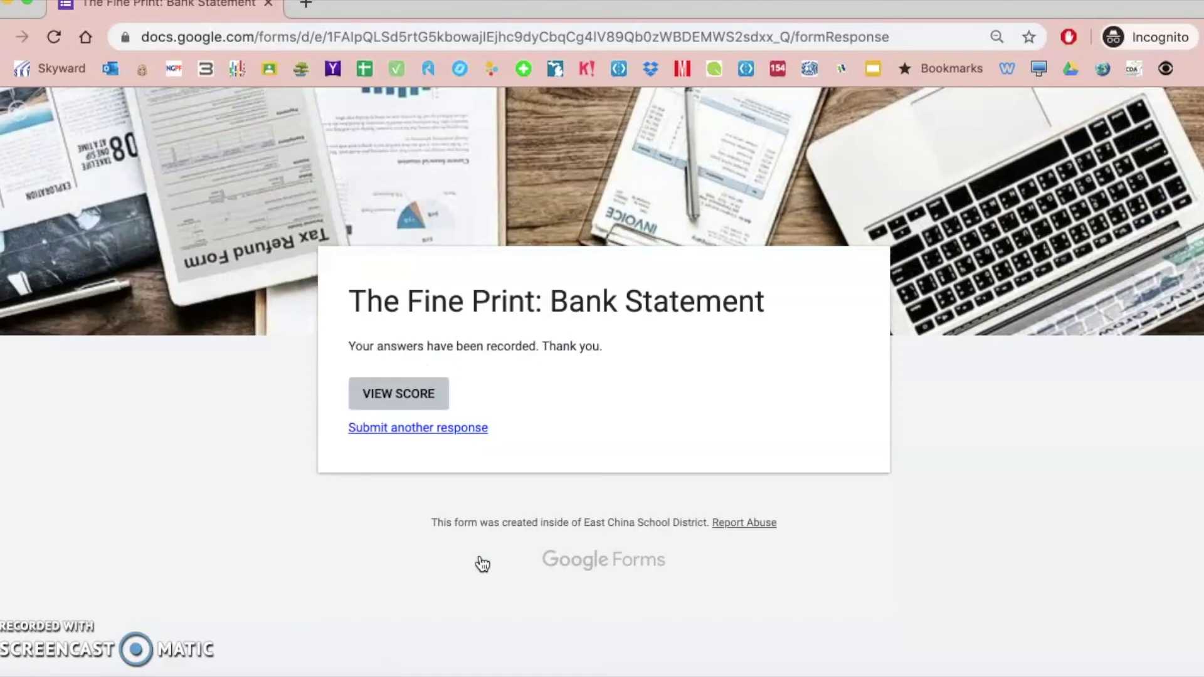
Review the 2/11 score page's correct answers, feedback videos and links, then return to the form editor
{"action": "left_click", "coordinate": [396, 398]}
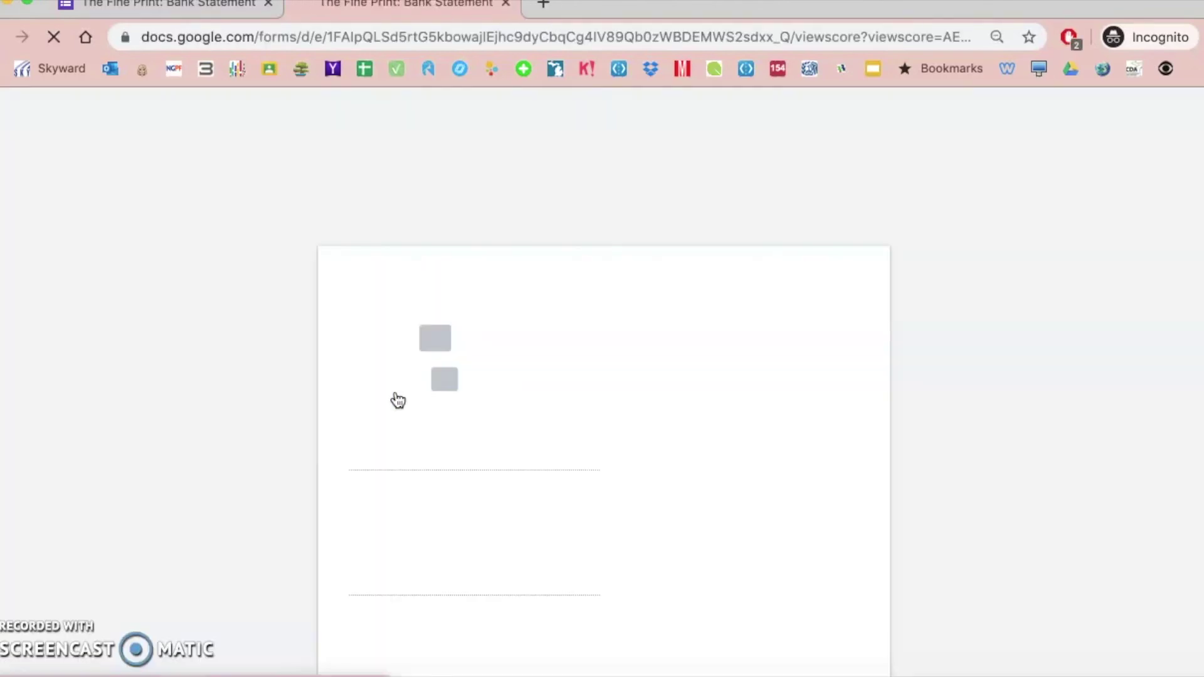
{"action": "left_click", "coordinate": [464, 405]}
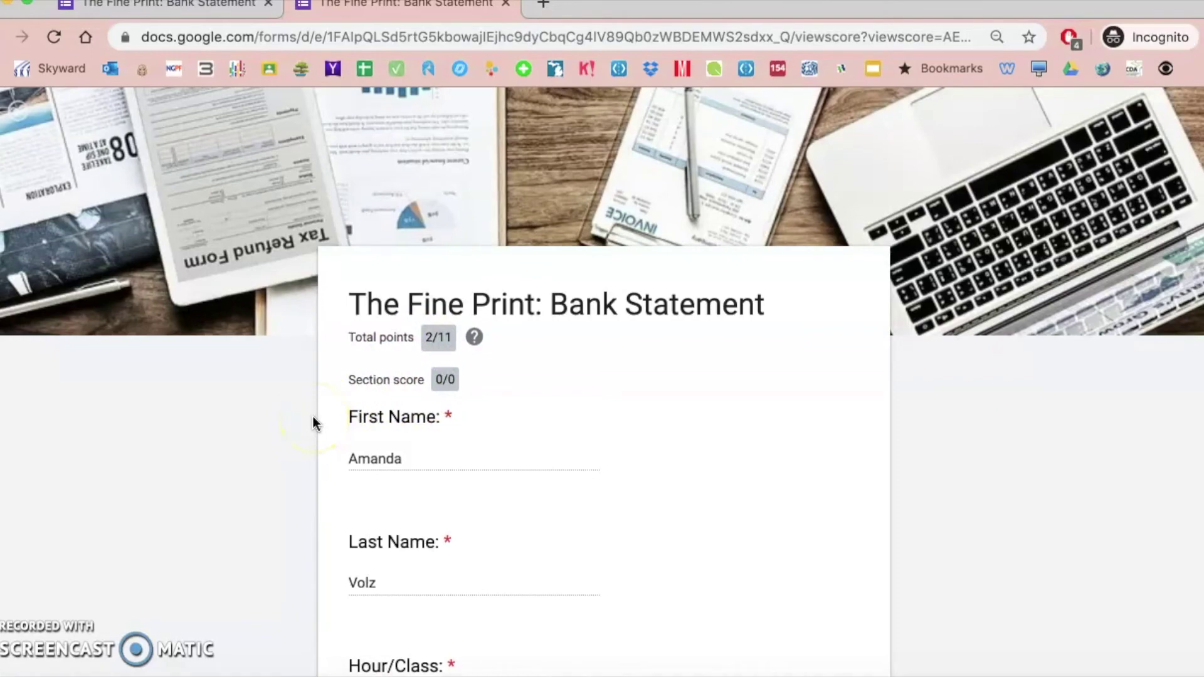
{"action": "scroll", "coordinate": [313, 424], "scroll_direction": "down", "scroll_amount": 15}
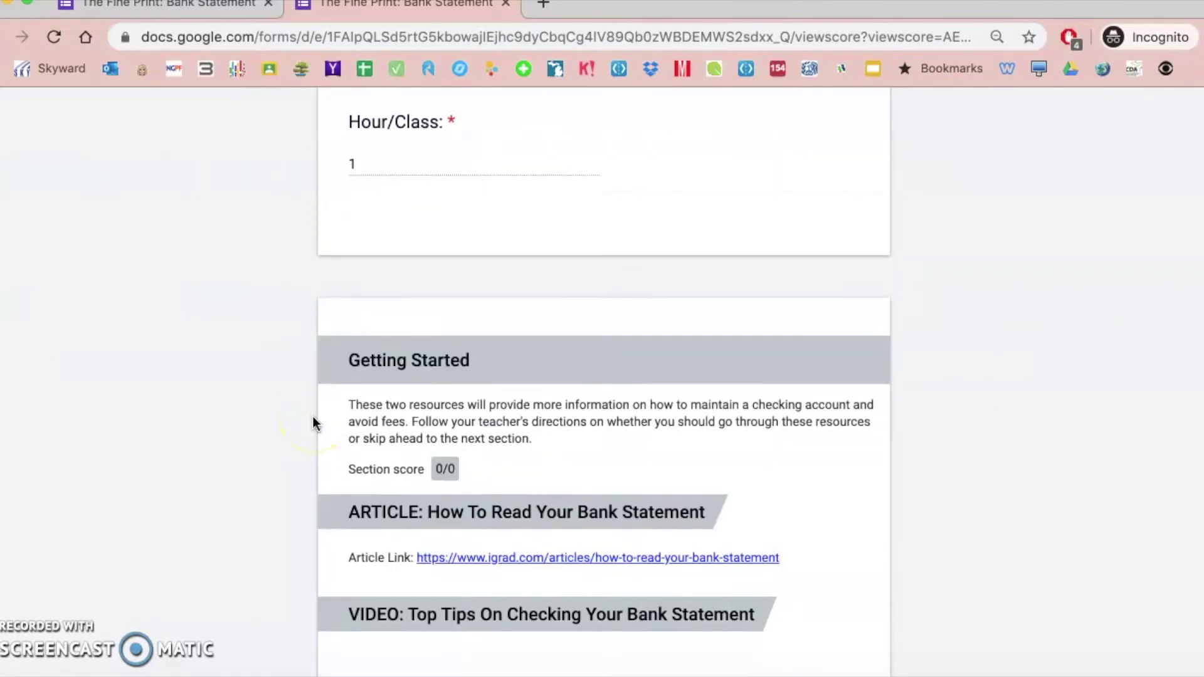
{"action": "scroll", "coordinate": [313, 423], "scroll_direction": "down", "scroll_amount": 15}
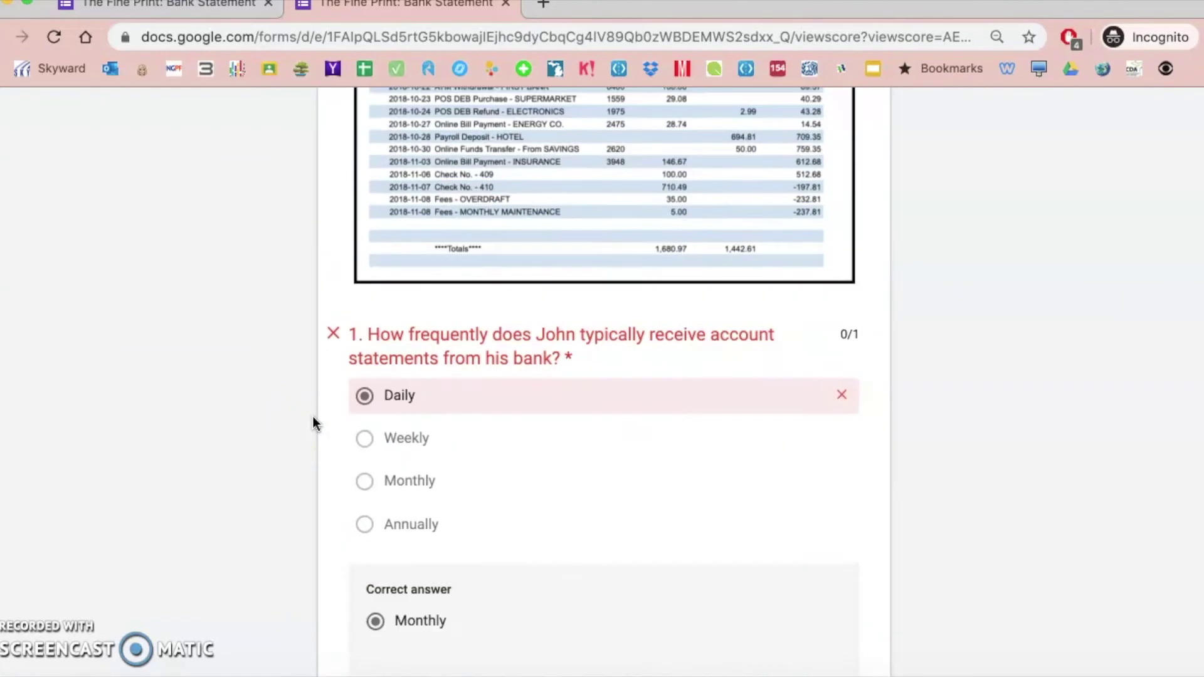
{"action": "scroll", "coordinate": [313, 423], "scroll_direction": "up", "scroll_amount": 2}
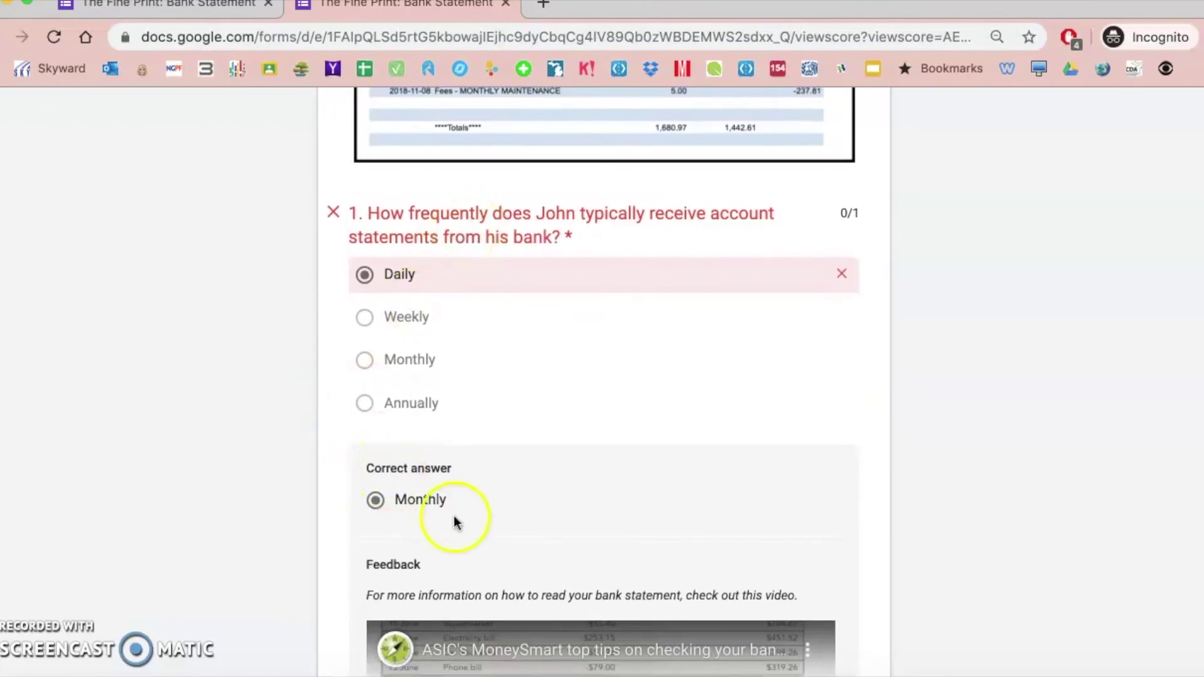
{"action": "scroll", "coordinate": [295, 462], "scroll_direction": "down", "scroll_amount": 3}
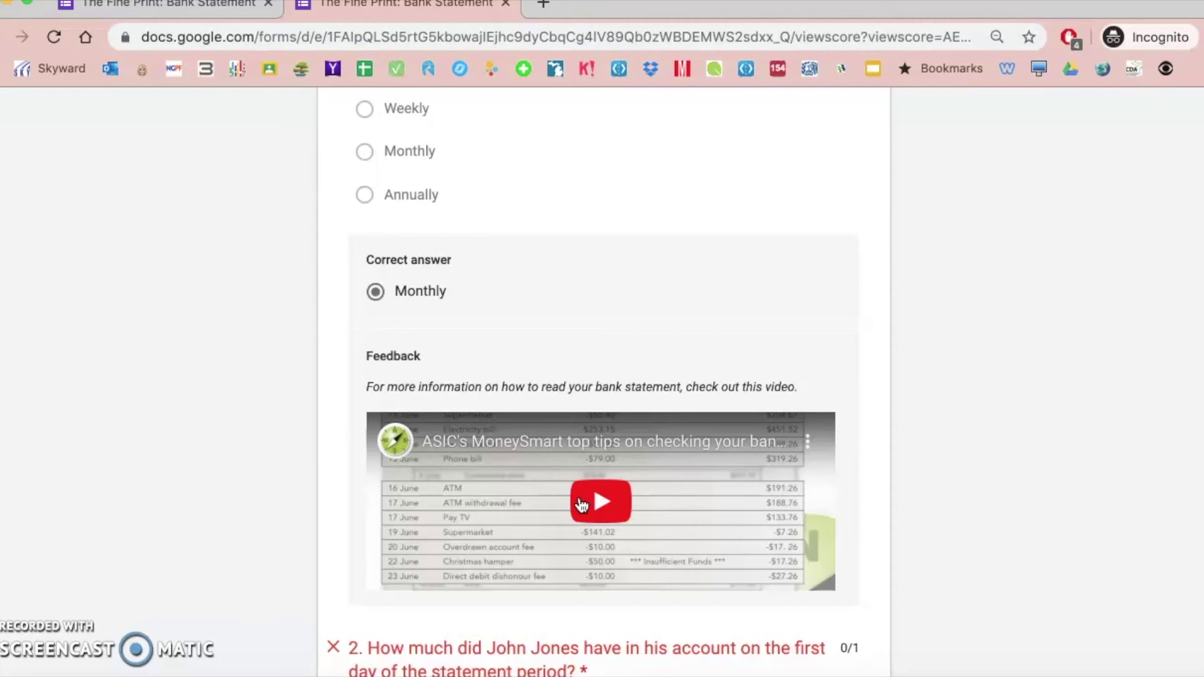
{"action": "scroll", "coordinate": [580, 505], "scroll_direction": "up", "scroll_amount": 1}
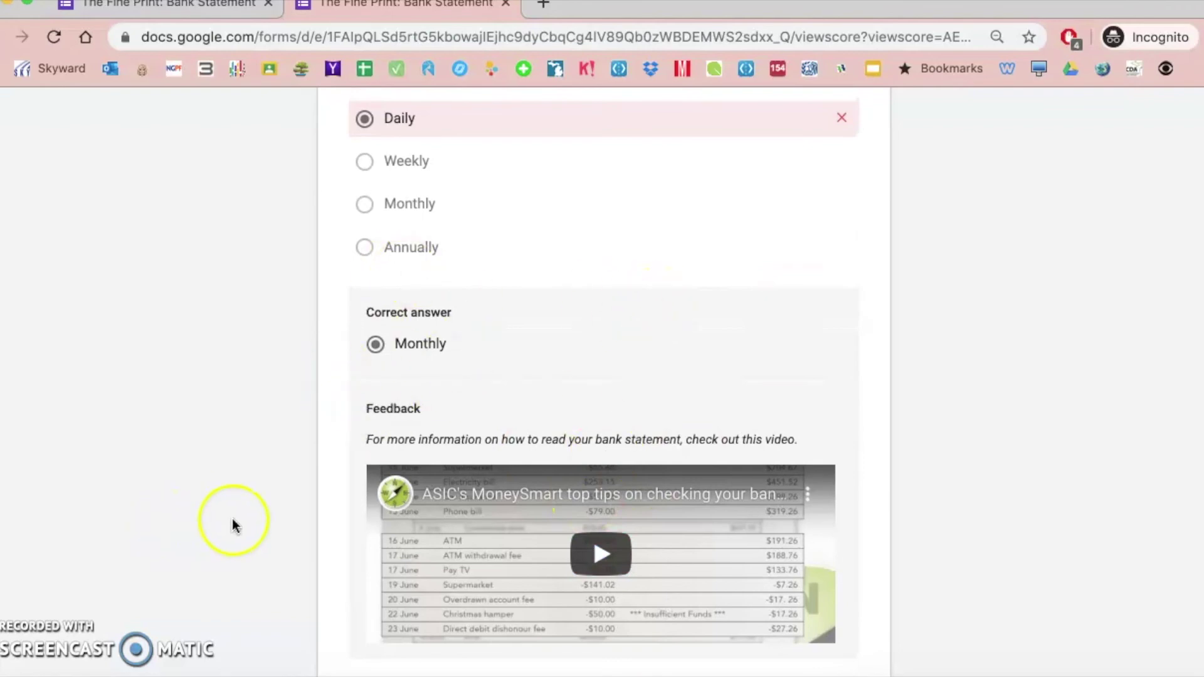
{"action": "scroll", "coordinate": [242, 525], "scroll_direction": "down", "scroll_amount": 20}
{"action": "scroll", "coordinate": [242, 524], "scroll_direction": "down", "scroll_amount": 10}
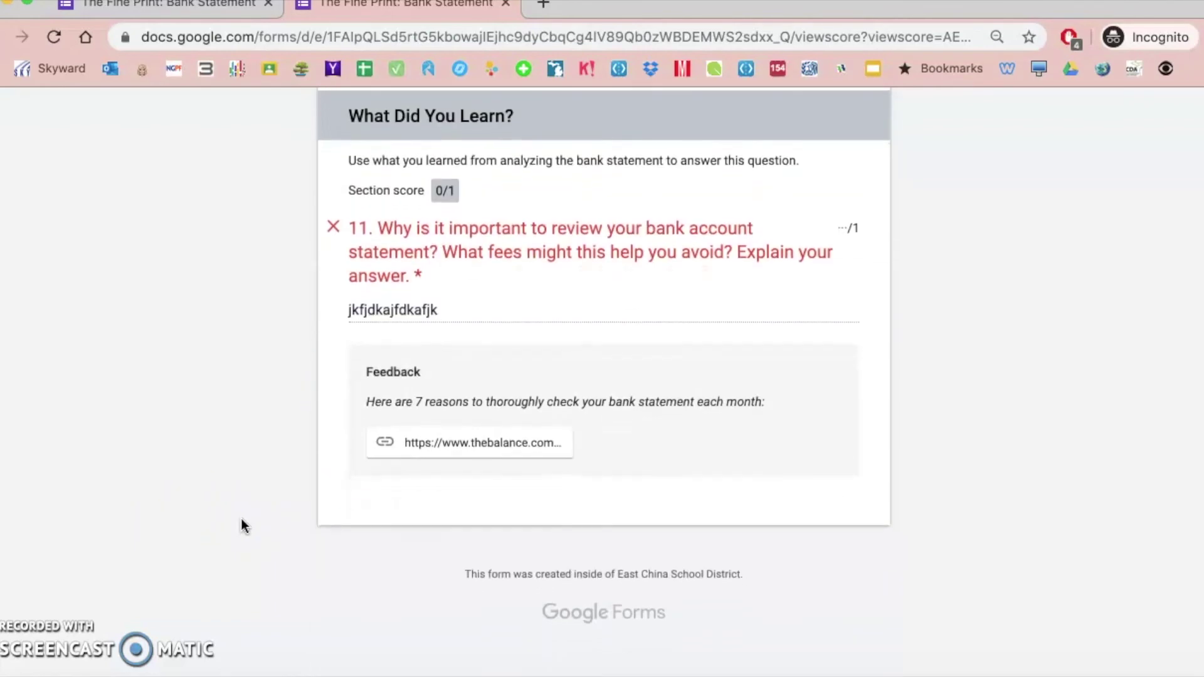
{"action": "scroll", "coordinate": [242, 524], "scroll_direction": "up", "scroll_amount": 2}
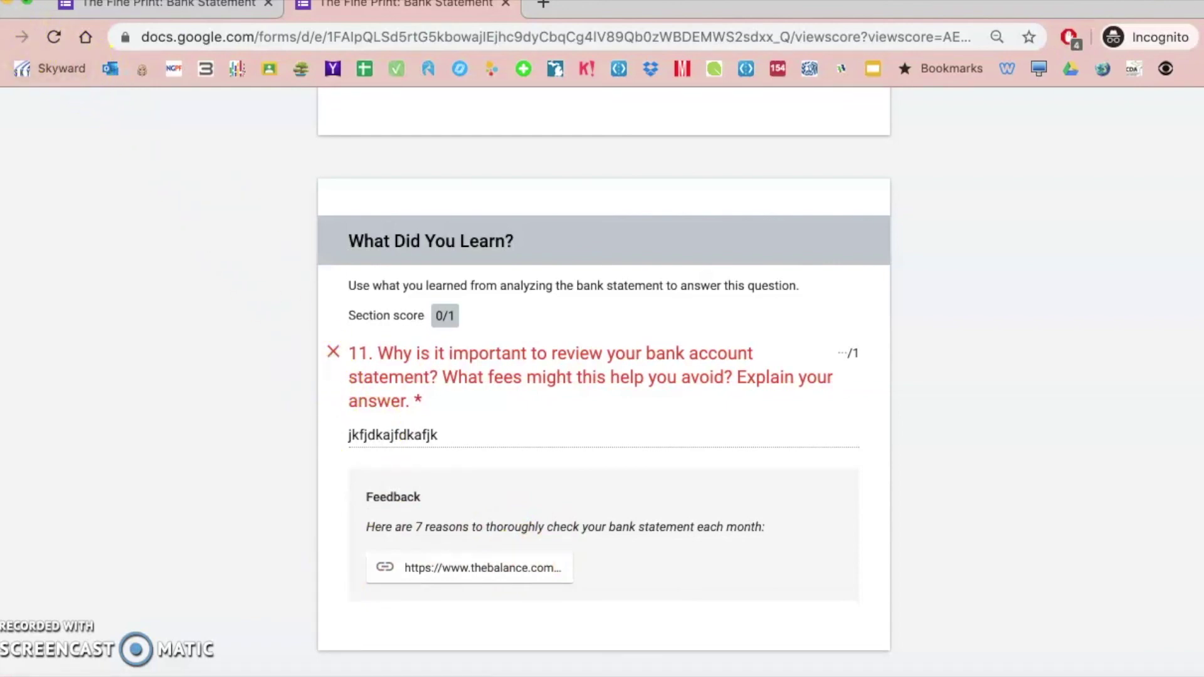
{"action": "left_click", "coordinate": [8, 2]}
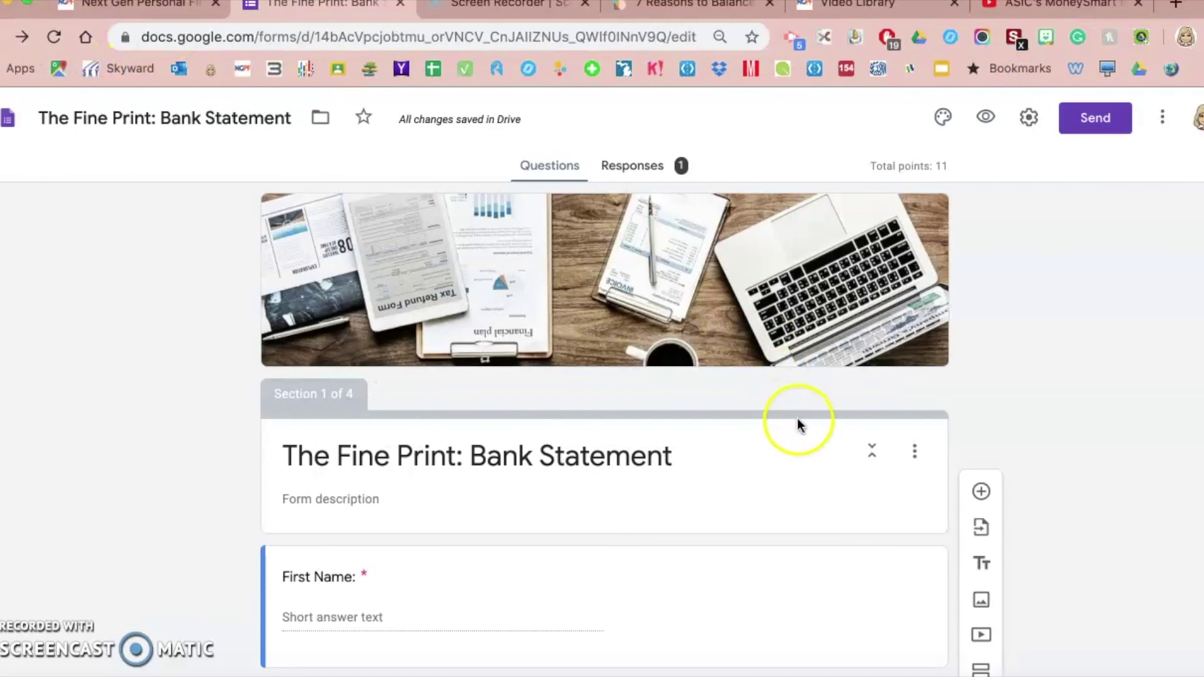
Set the quiz's Release grade option to 'Later, after manual review' and save the settings
{"action": "left_click", "coordinate": [1029, 119]}
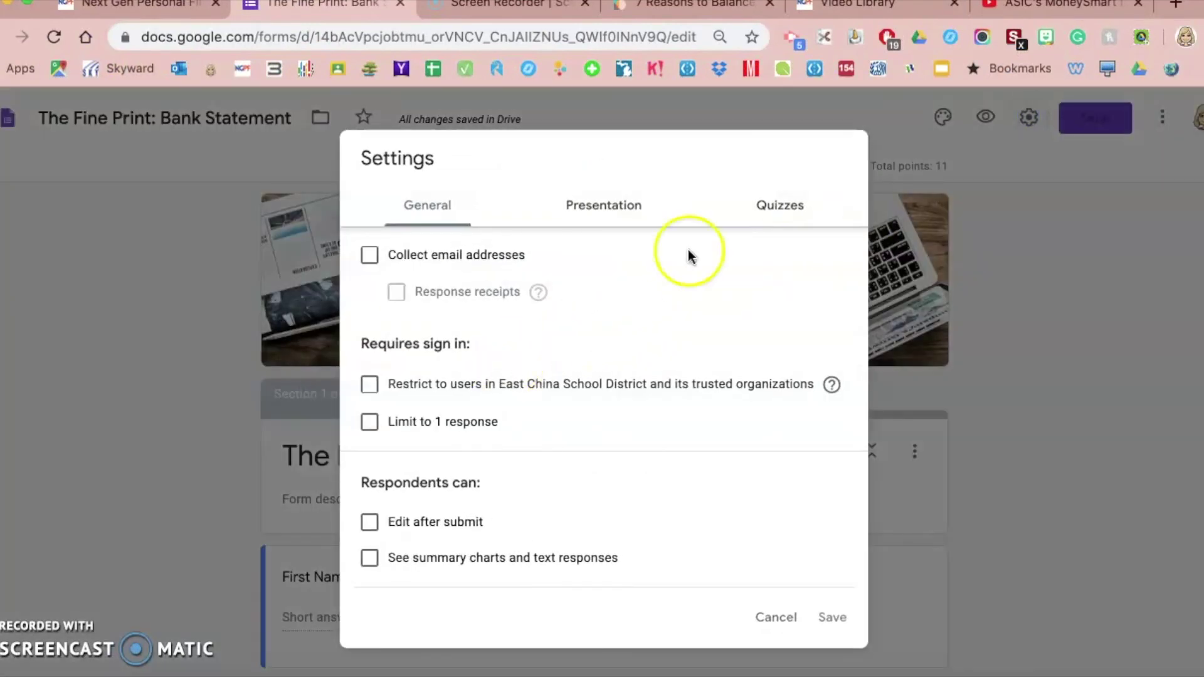
{"action": "left_click", "coordinate": [770, 203]}
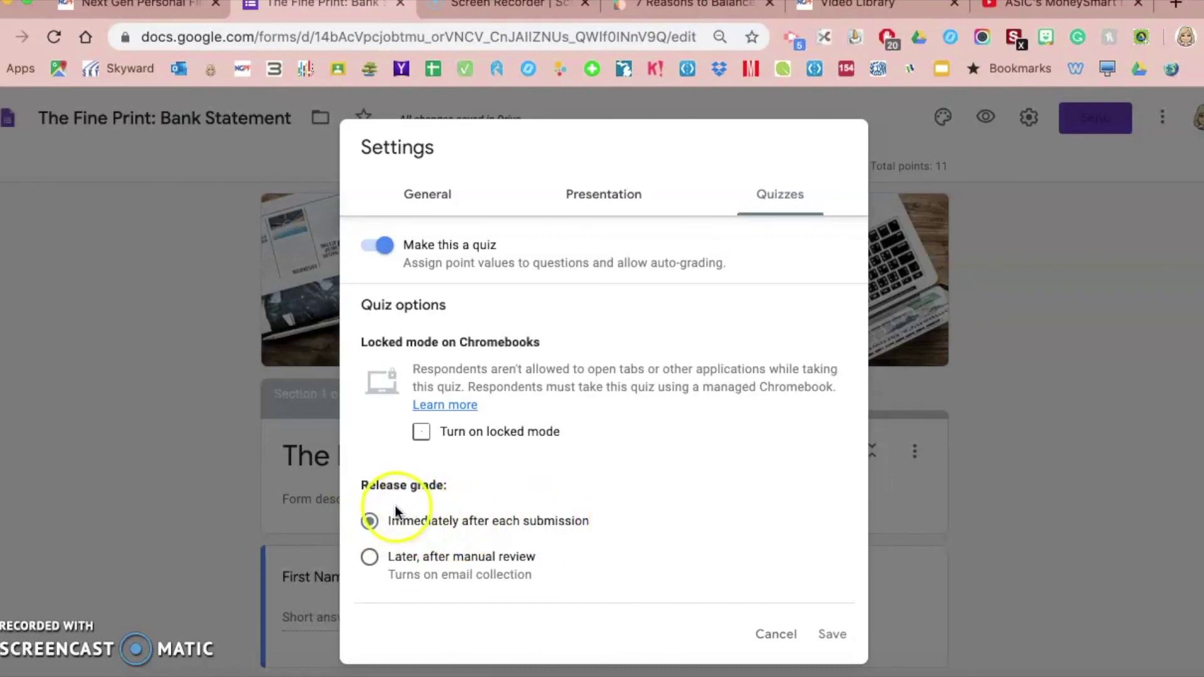
{"action": "left_click", "coordinate": [384, 563]}
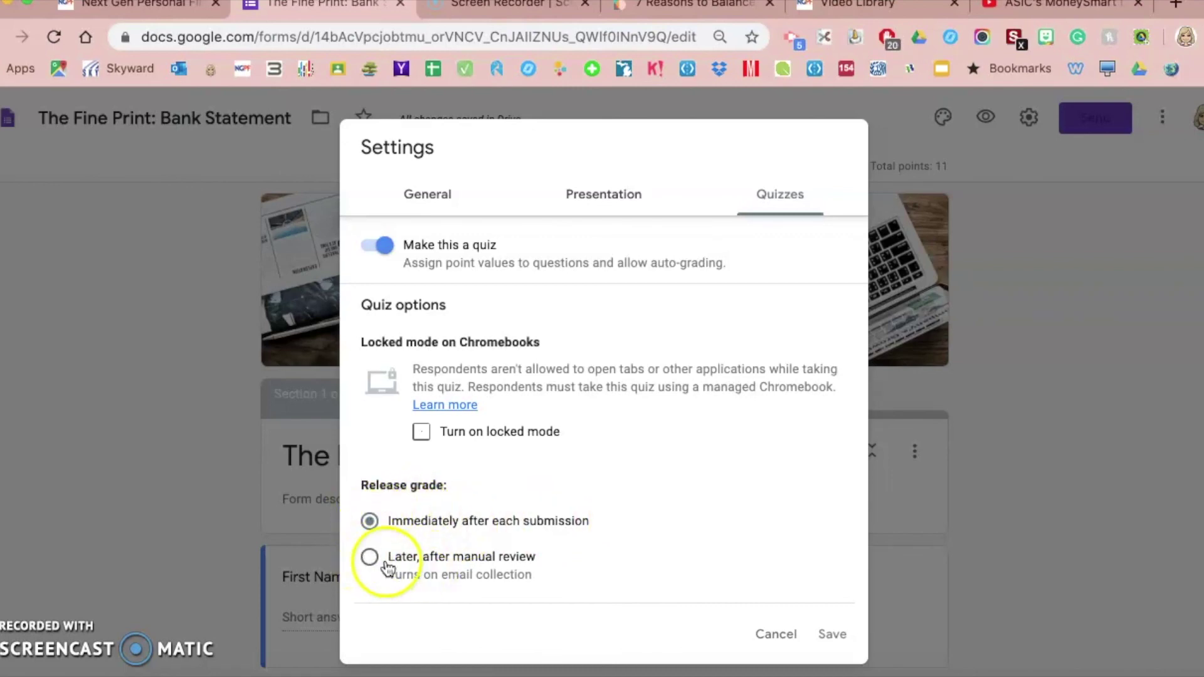
{"action": "left_click", "coordinate": [371, 559]}
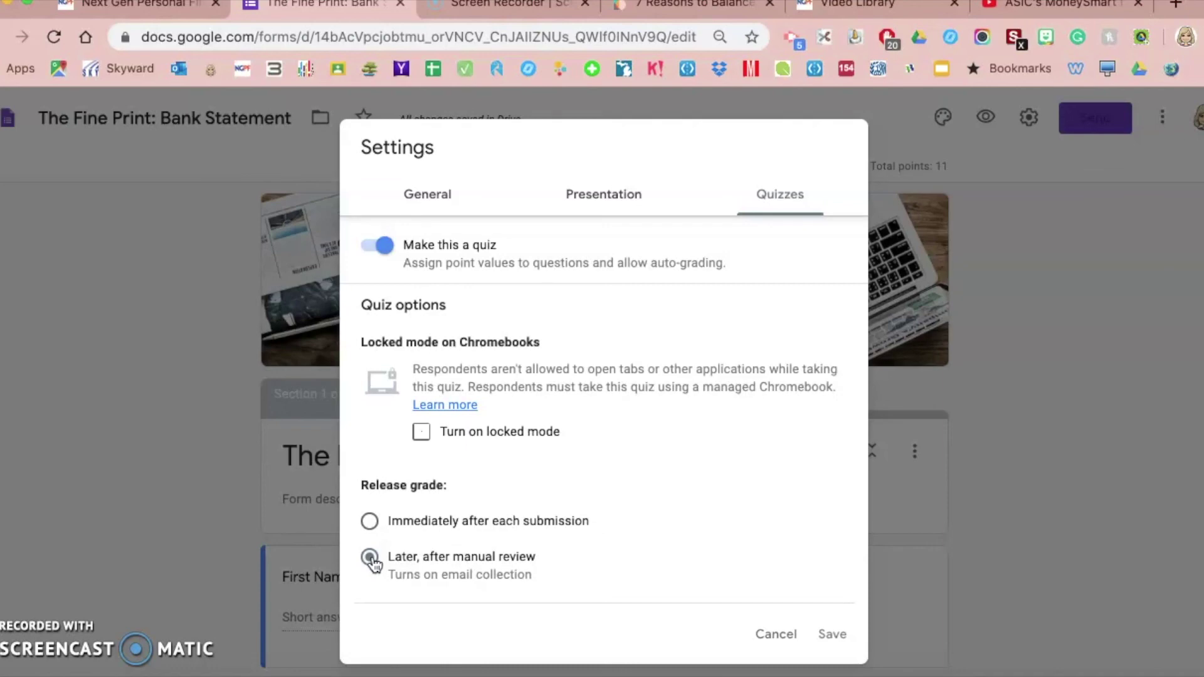
{"action": "left_click", "coordinate": [369, 522]}
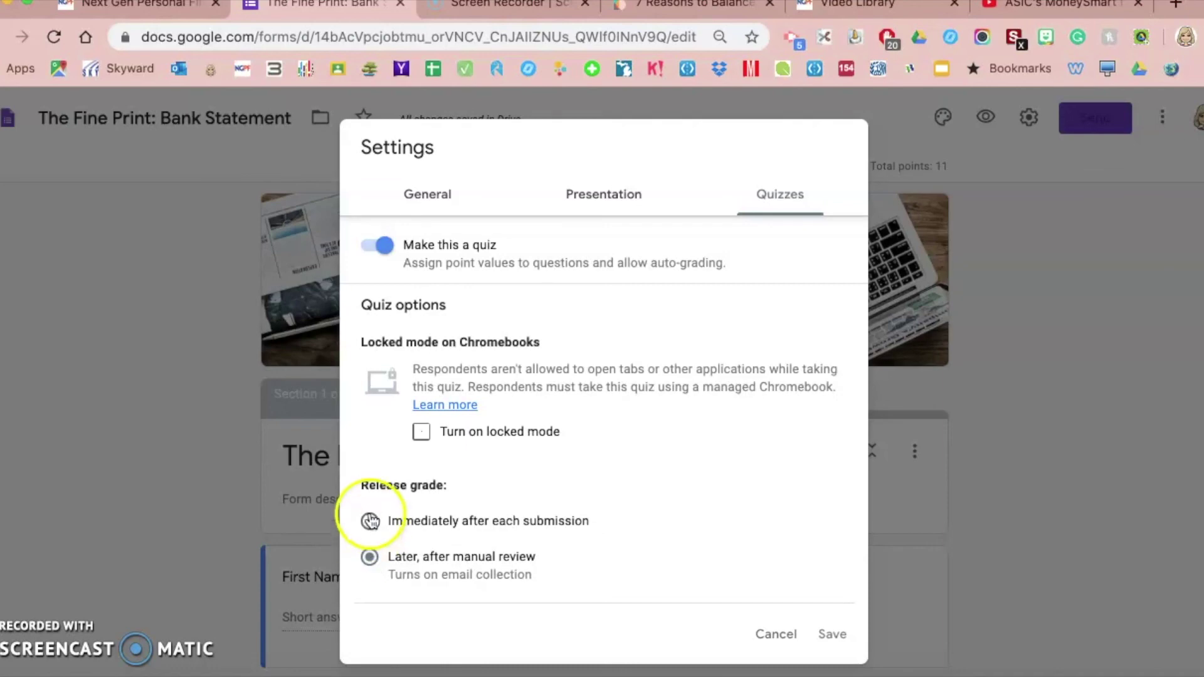
{"action": "left_click", "coordinate": [371, 556]}
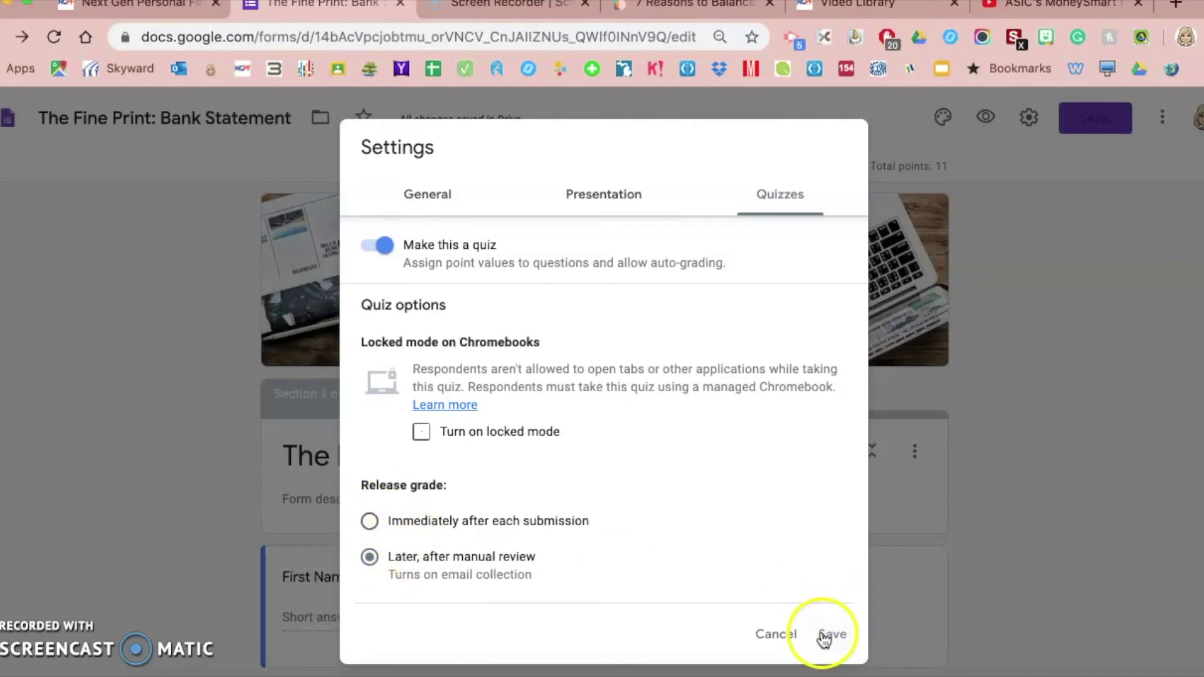
{"action": "left_click", "coordinate": [824, 636]}
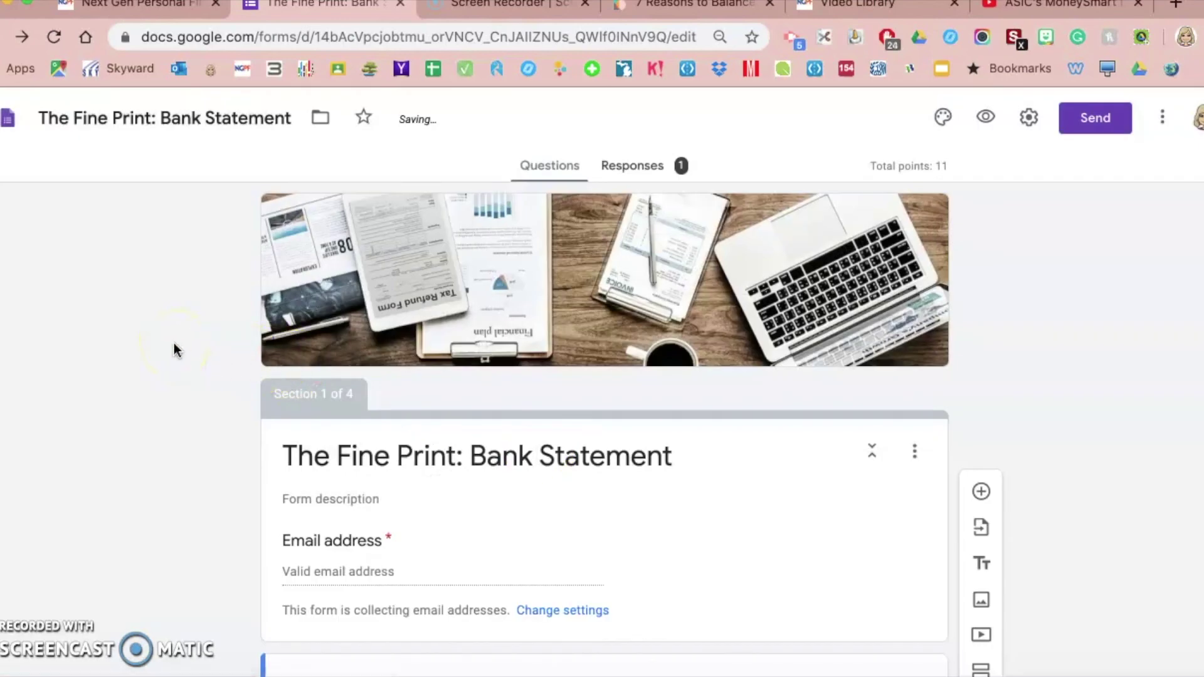